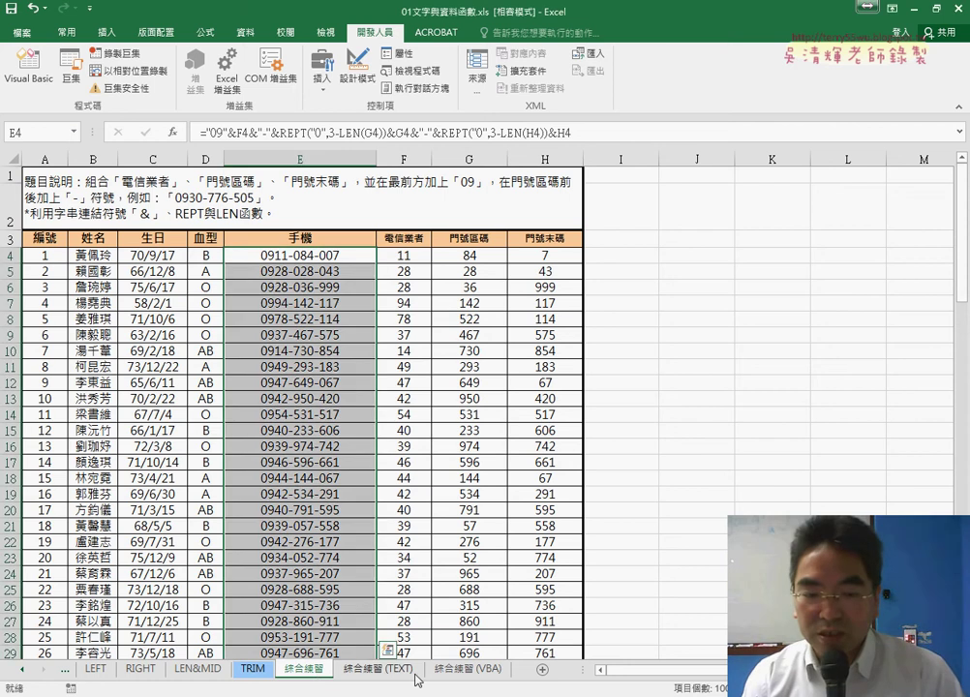
- Switch to the 綜合練習 (TEXT) sheet, where TEXT formulas build the phone numbers
left_click(377, 670)
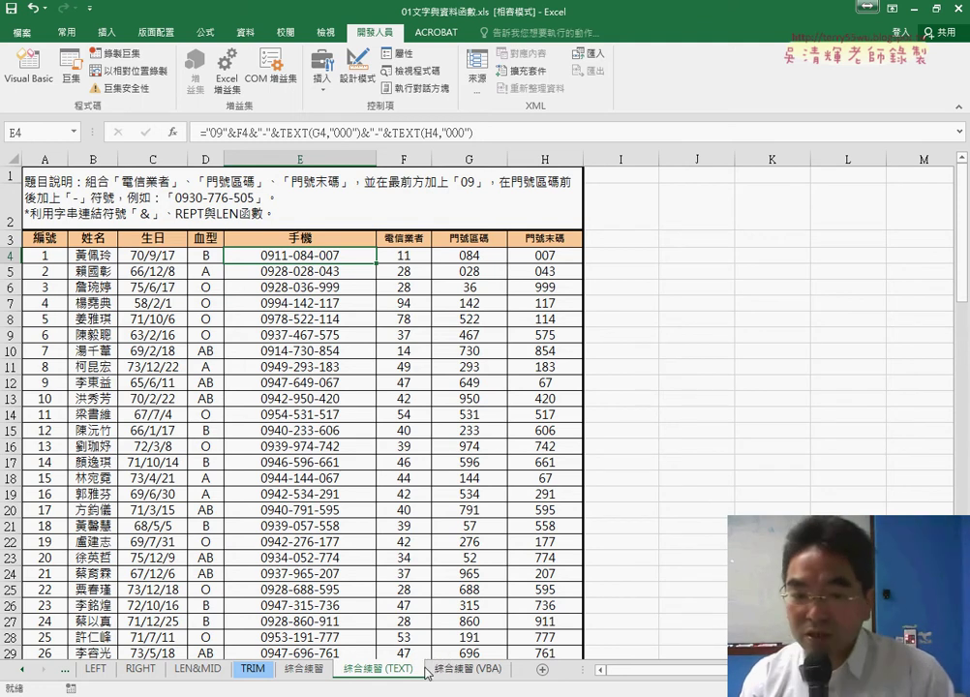
- Duplicate the 綜合練習 (TEXT) sheet and try the Move or Copy 'create a copy' option, then cancel
right_click(414, 669)
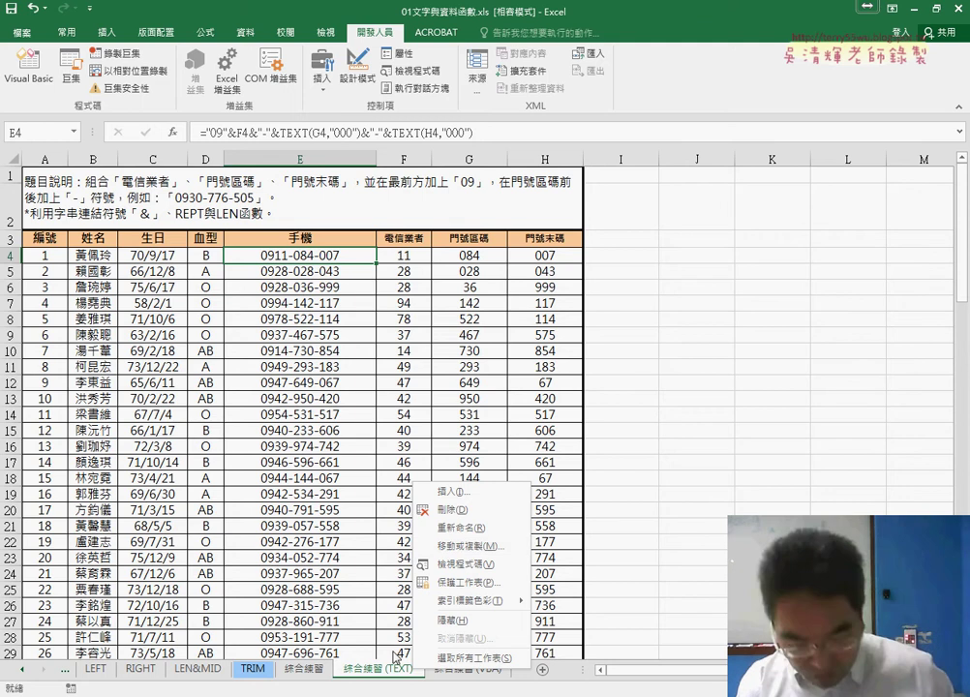
left_click(385, 677)
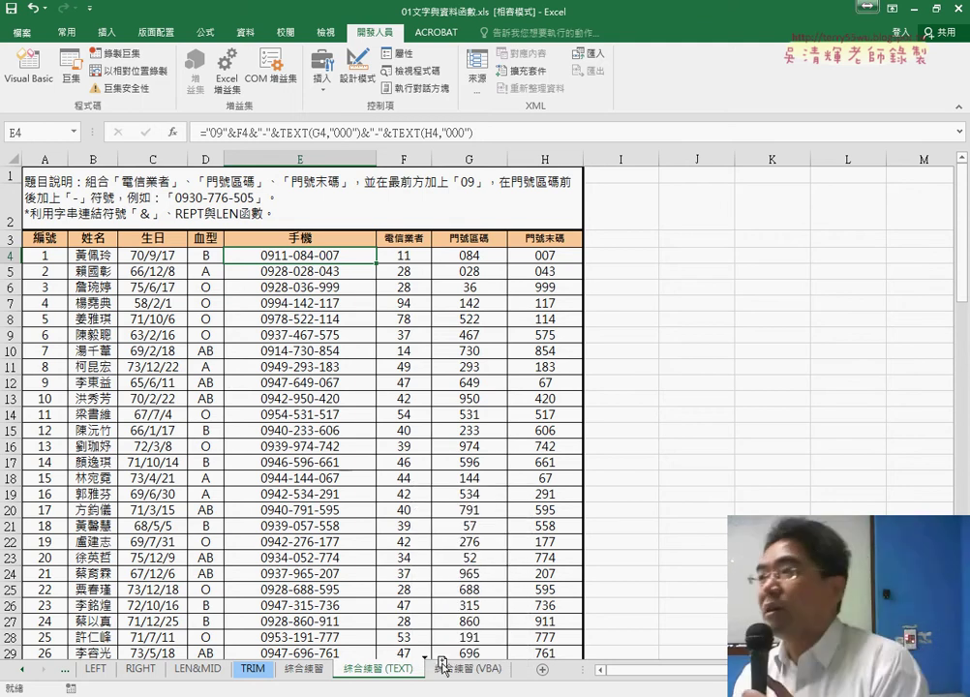
left_click_drag(442, 666, 455, 675)
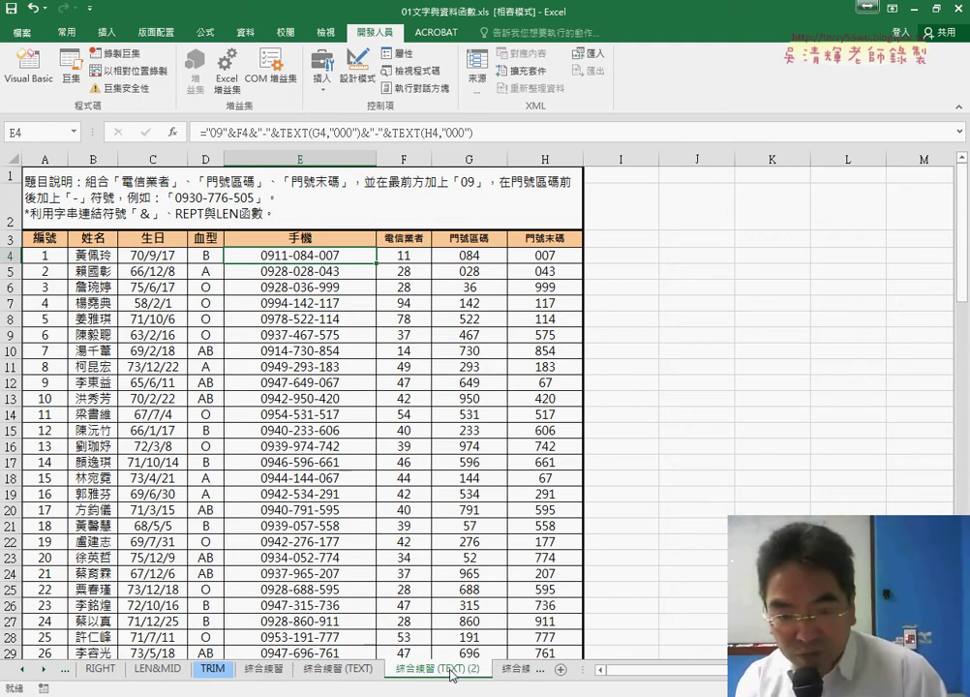
right_click(452, 674)
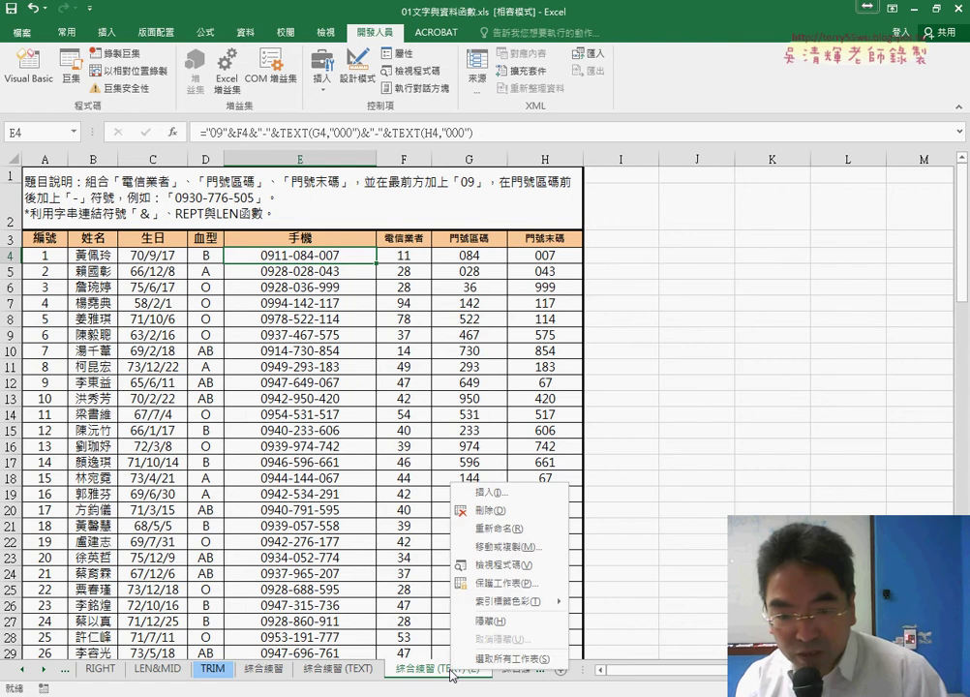
left_click(509, 549)
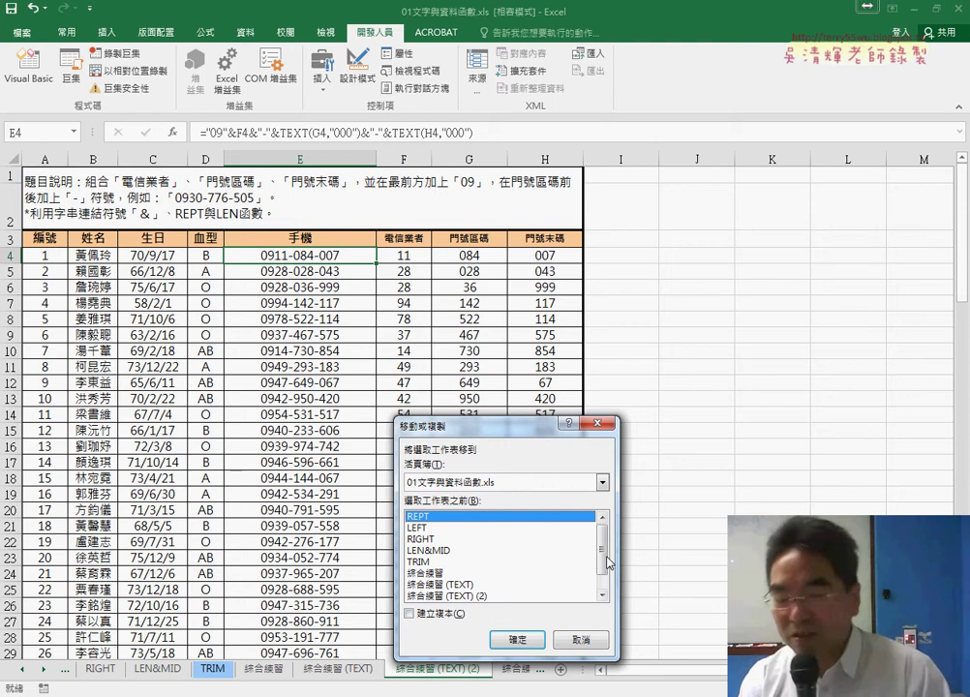
scroll(441, 571, "down", 1)
left_click(440, 562)
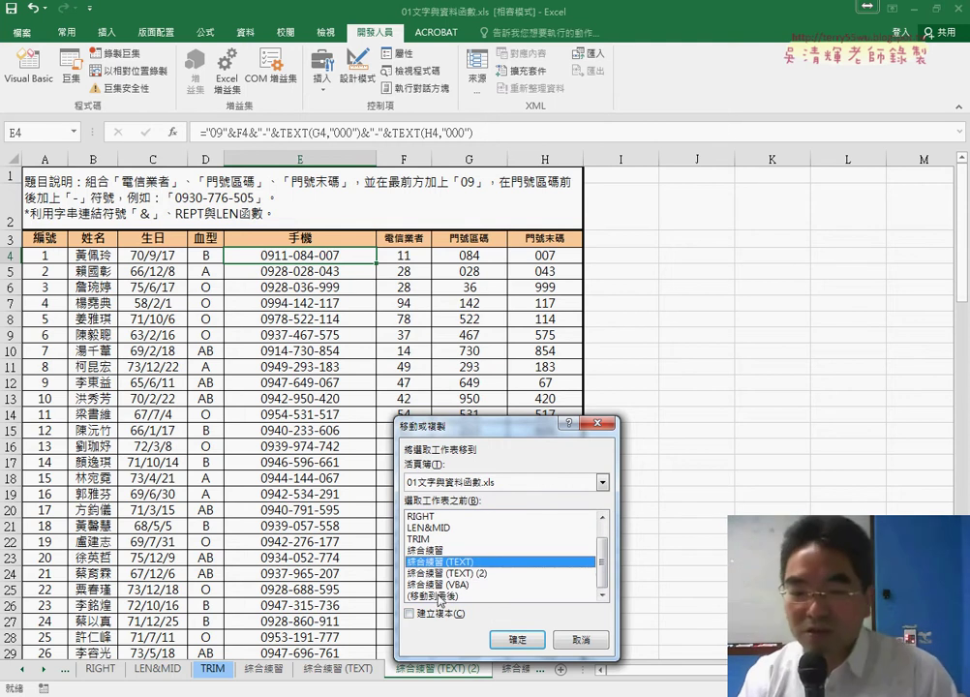
left_click(410, 615)
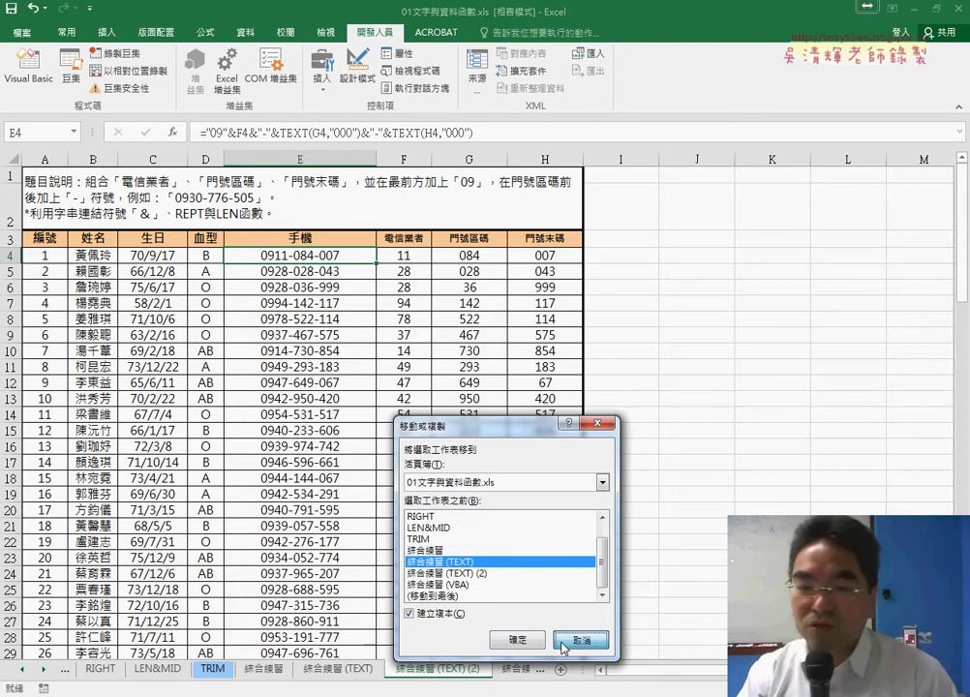
left_click(540, 643)
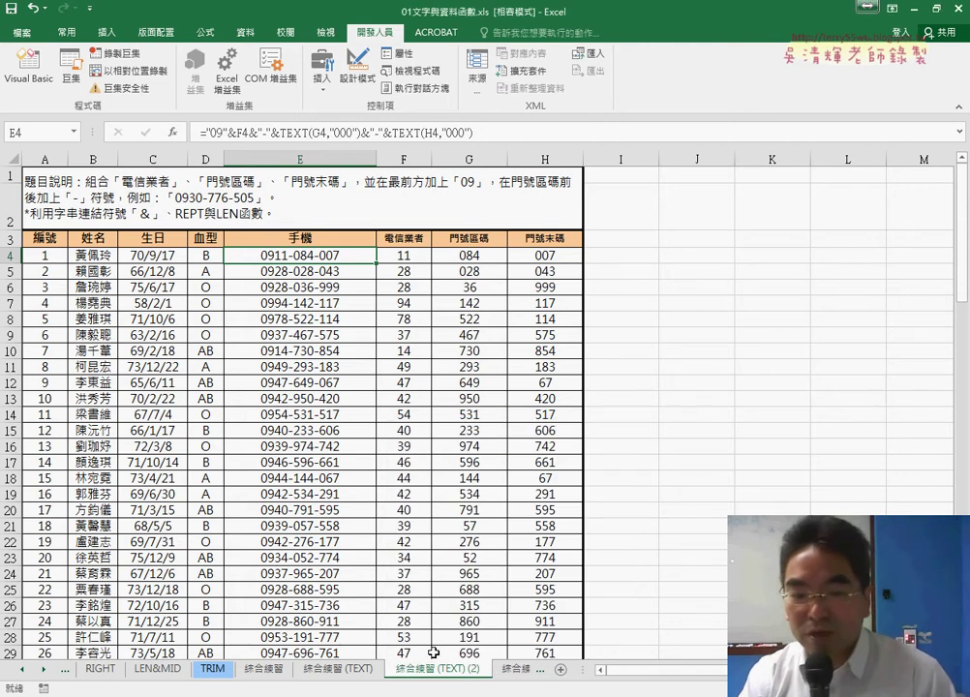
- Delete the duplicate 綜合練習 (TEXT) (2) sheet
right_click(434, 654)
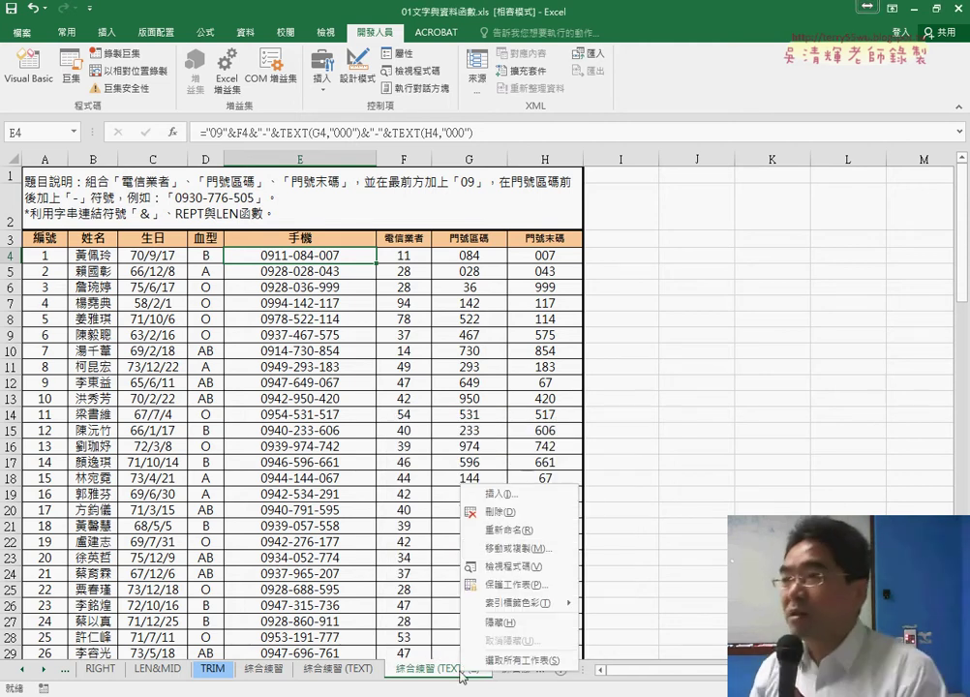
left_click(494, 520)
left_click(500, 427)
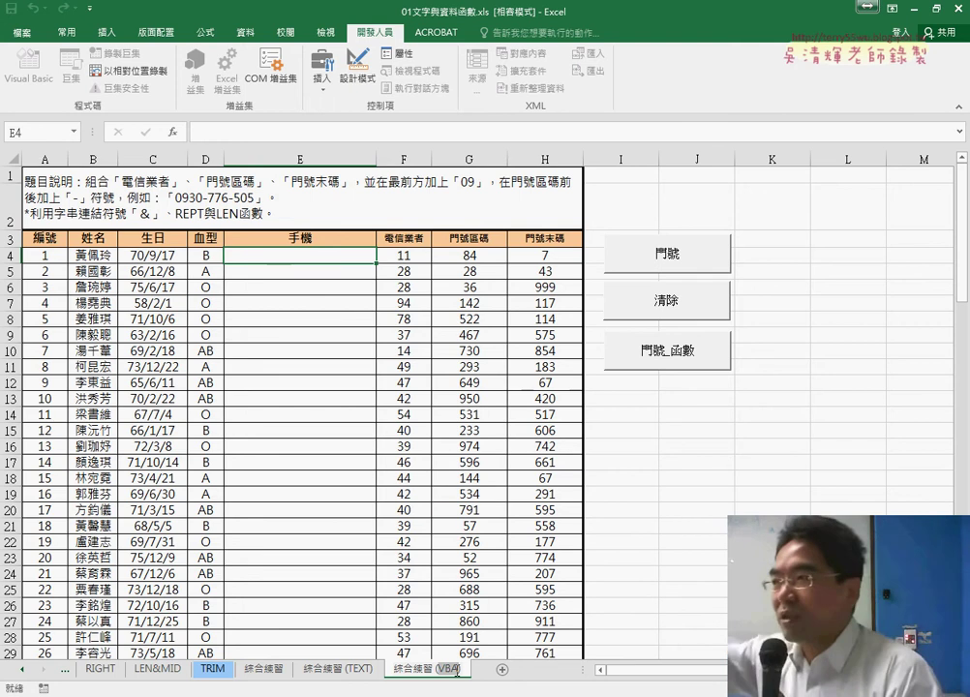
left_click(649, 470)
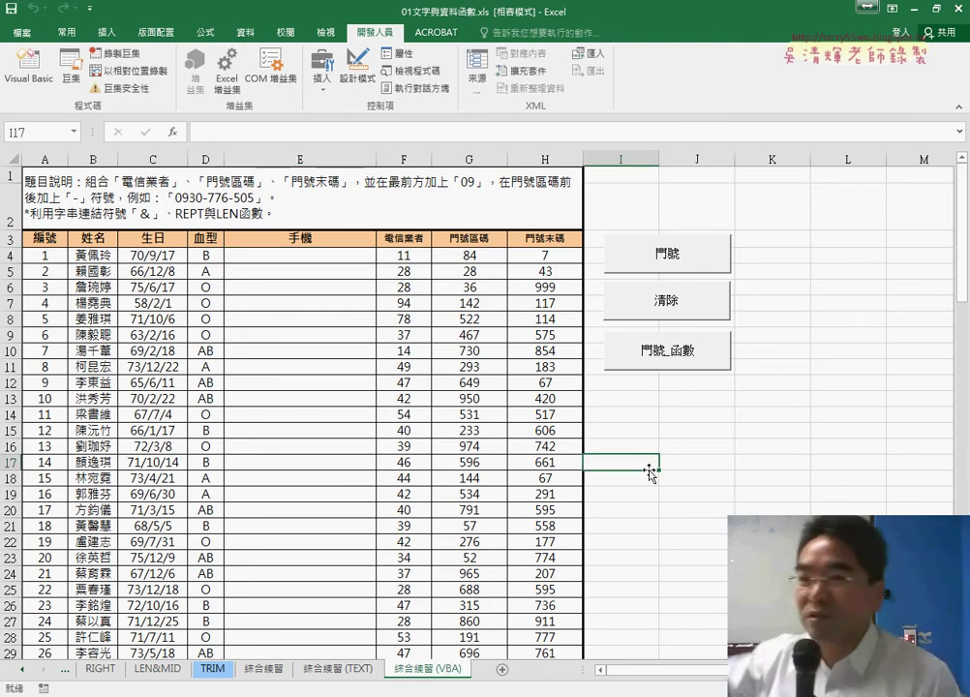
left_click(699, 260)
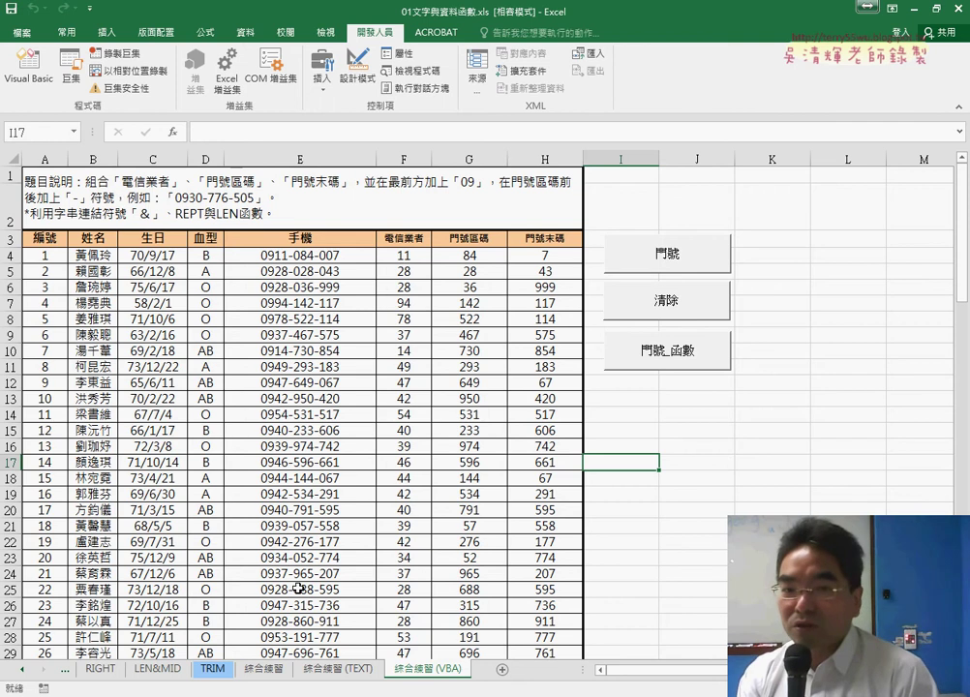
left_click(687, 309)
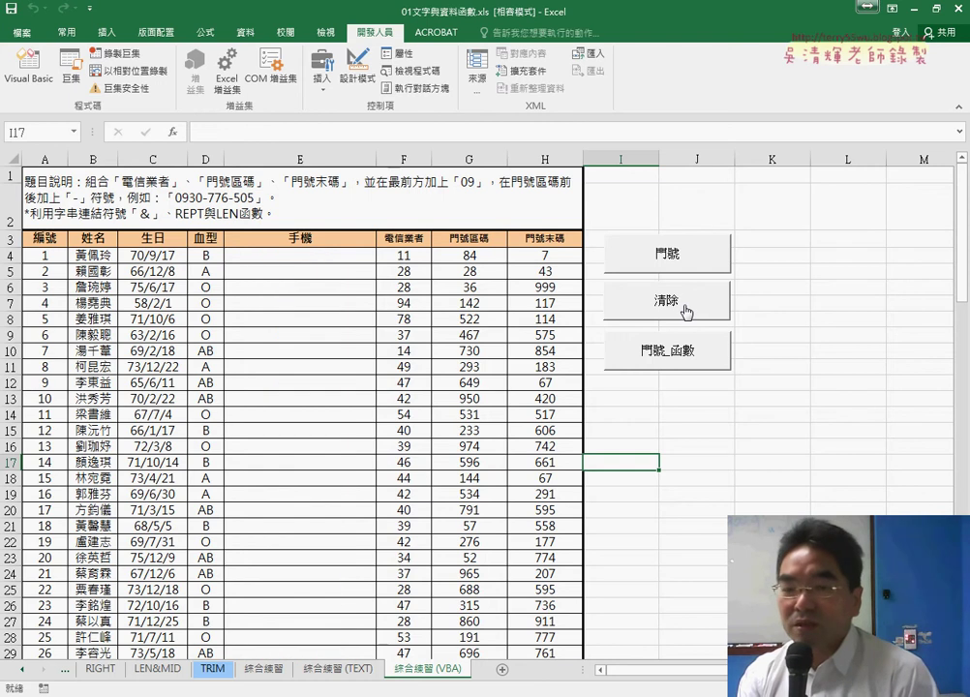
left_click(694, 430)
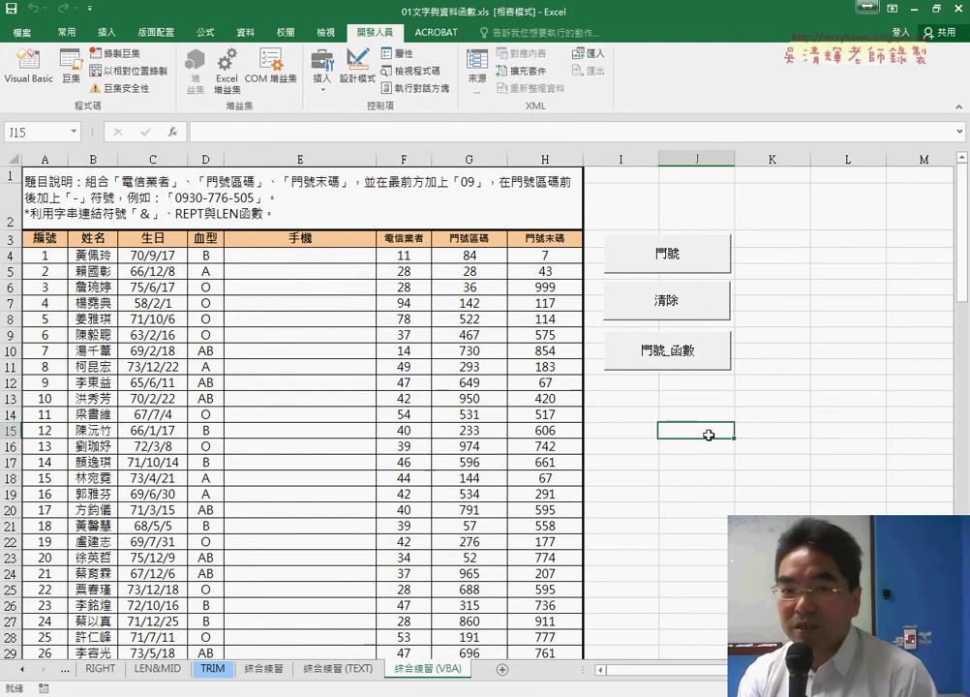
- Fill column E via 門號_函數 with ="09"&F4&"-"&TEXT(G4,"000")&"-"&TEXT(H4,"000") formulas and inspect E4
left_click(690, 360)
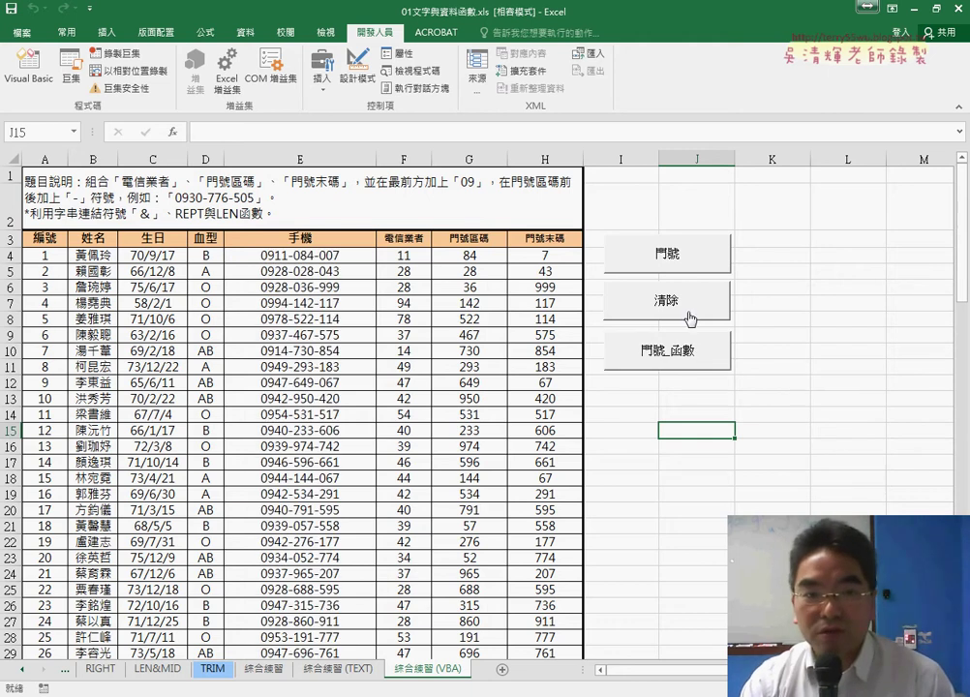
left_click(688, 312)
left_click(687, 262)
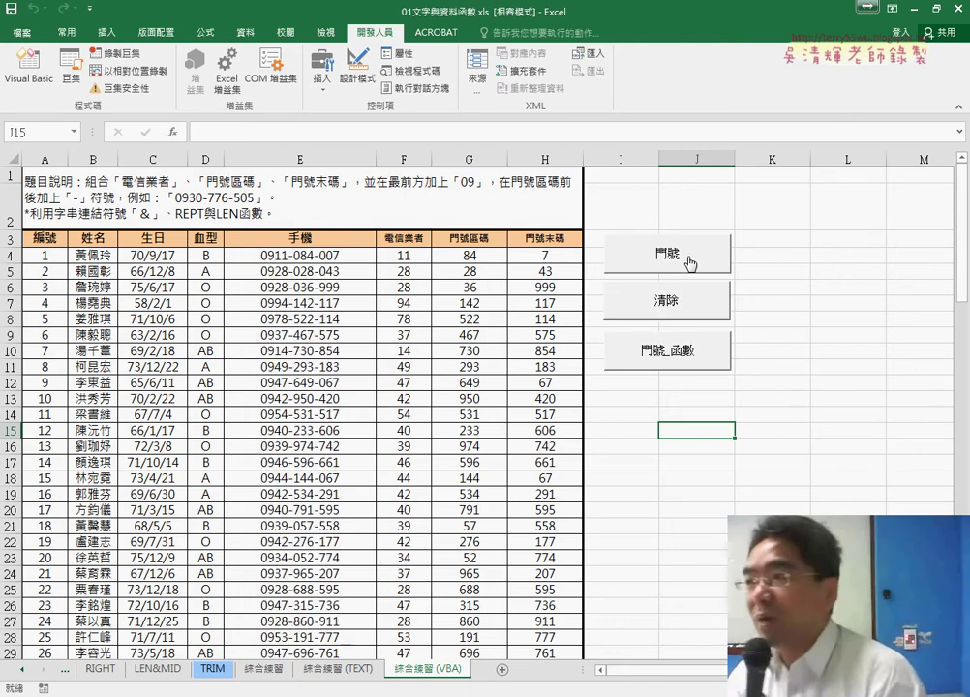
left_click(620, 308)
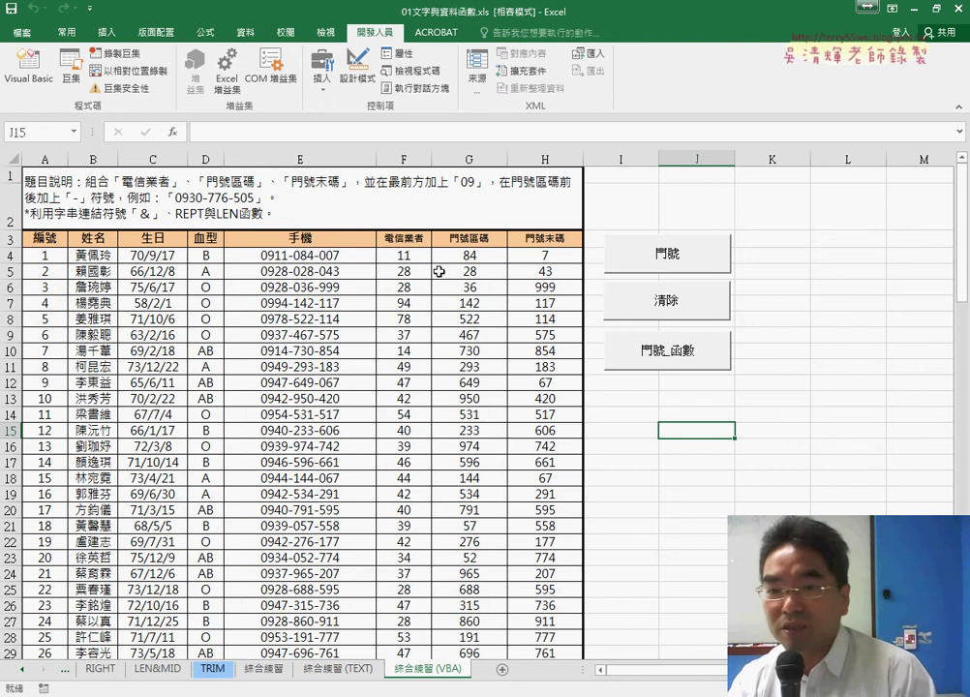
left_click(345, 257)
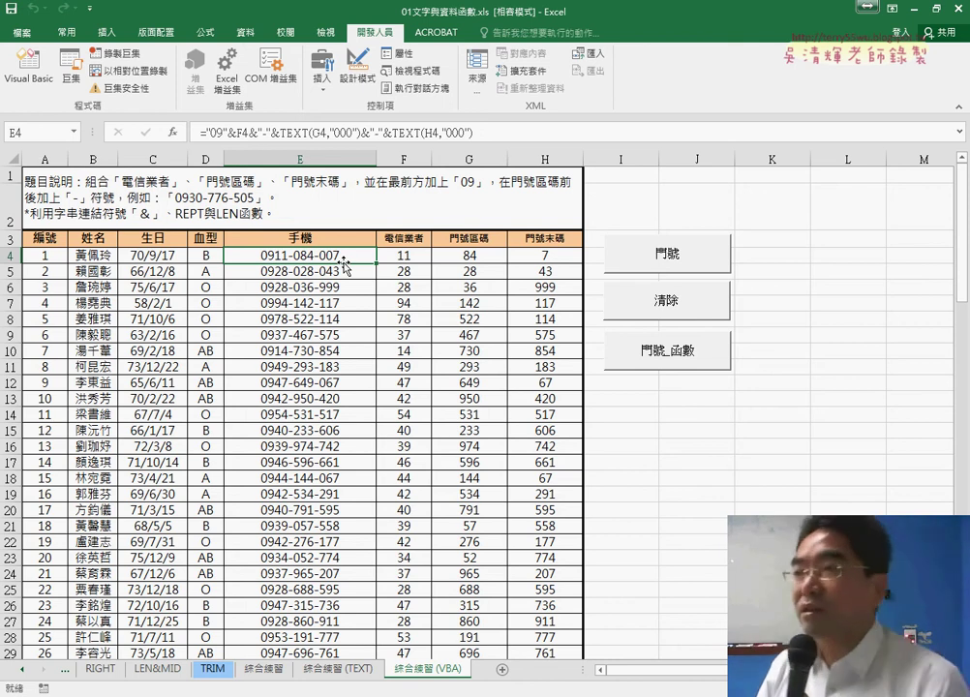
left_click(662, 261)
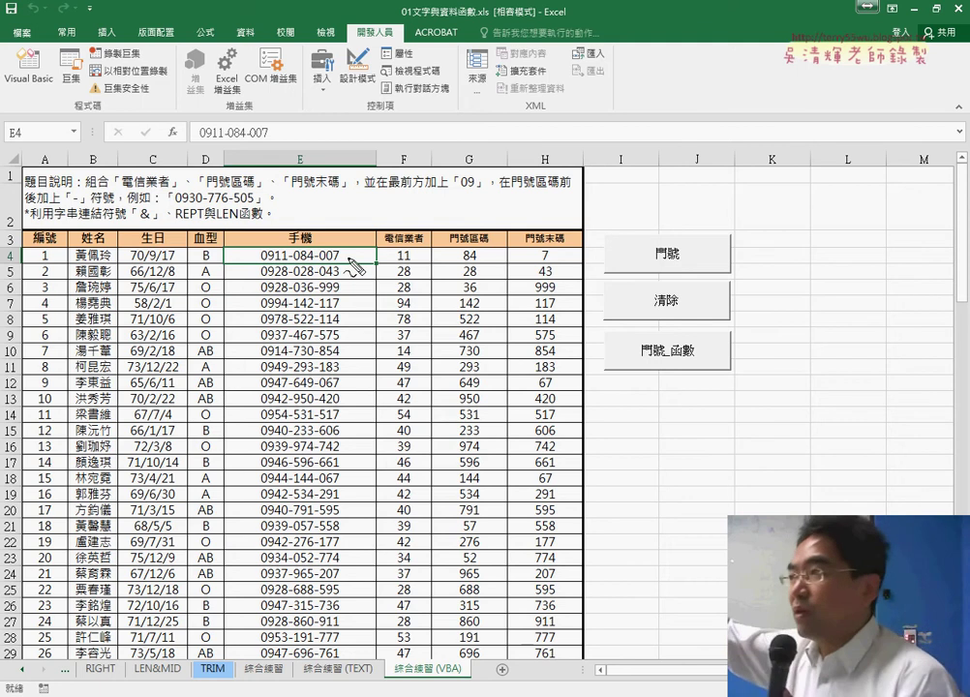
left_click_drag(689, 275, 693, 259)
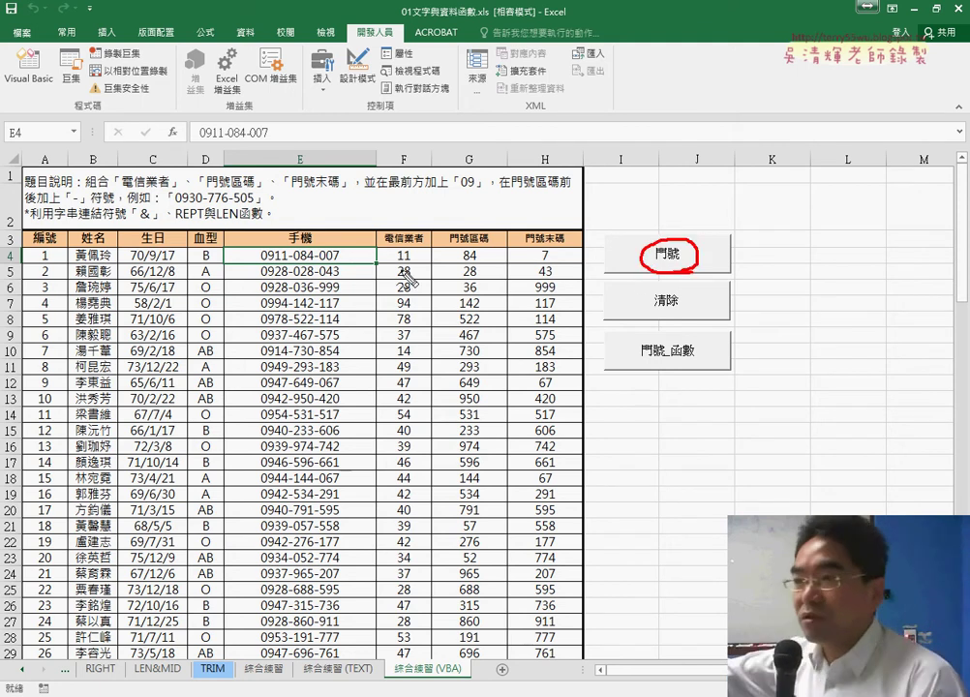
mouse_move(334, 254)
left_mouse_down()
mouse_move(321, 251)
mouse_move(341, 254)
left_mouse_up()
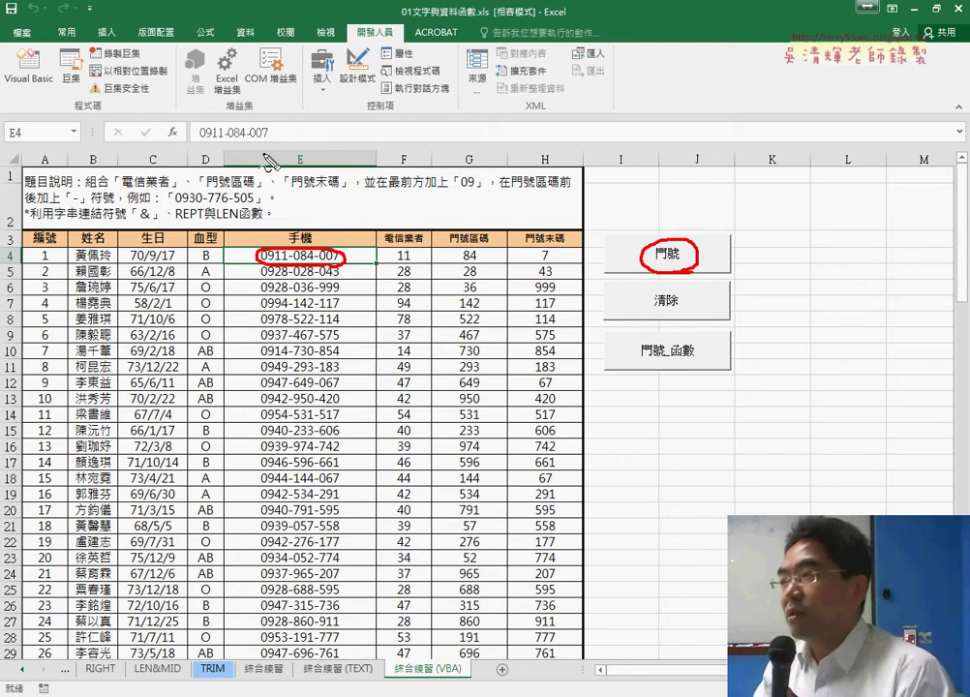
mouse_move(212, 122)
left_mouse_down()
mouse_move(193, 135)
mouse_move(262, 153)
left_mouse_up()
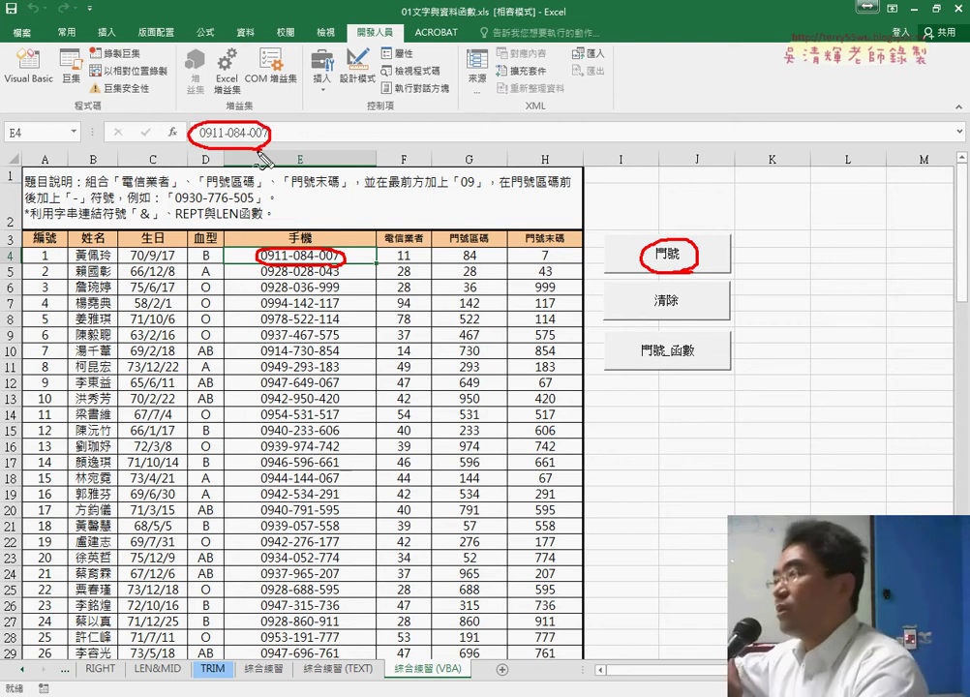
key("Escape")
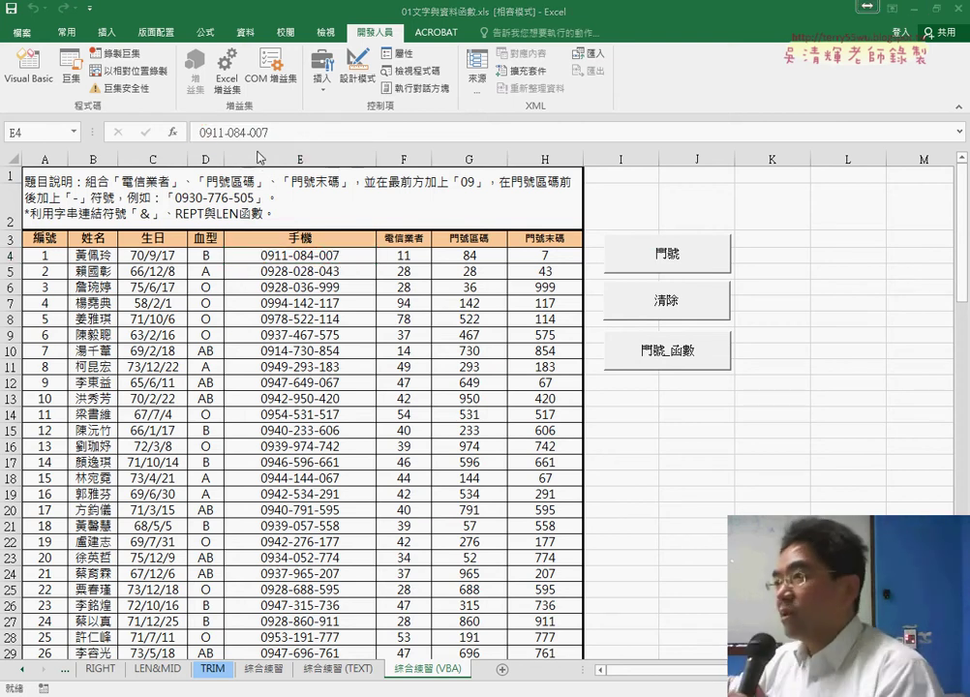
left_click(354, 256)
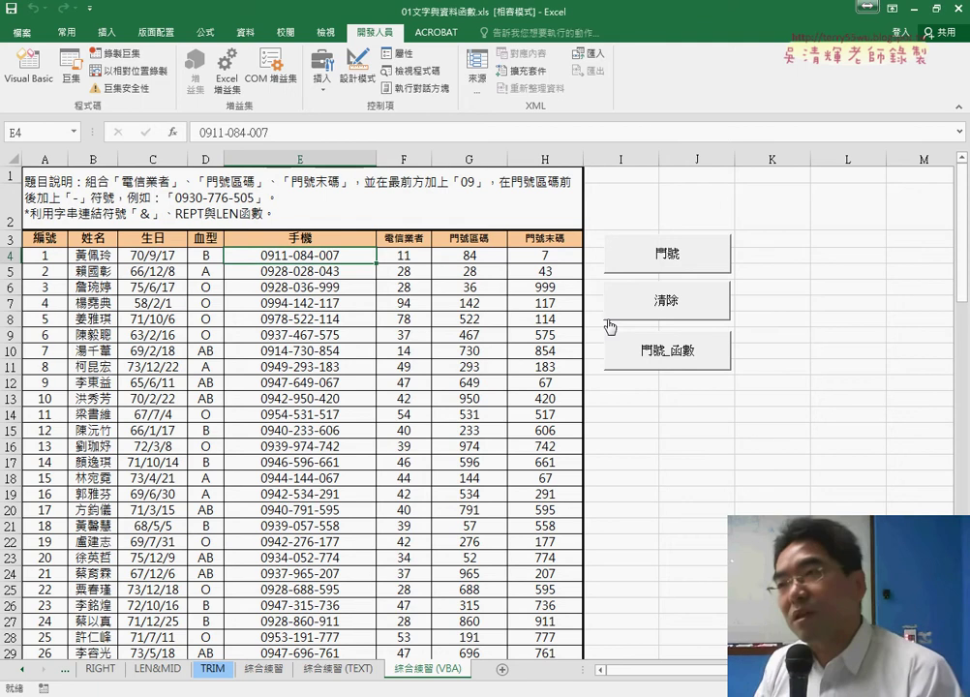
left_click(620, 410)
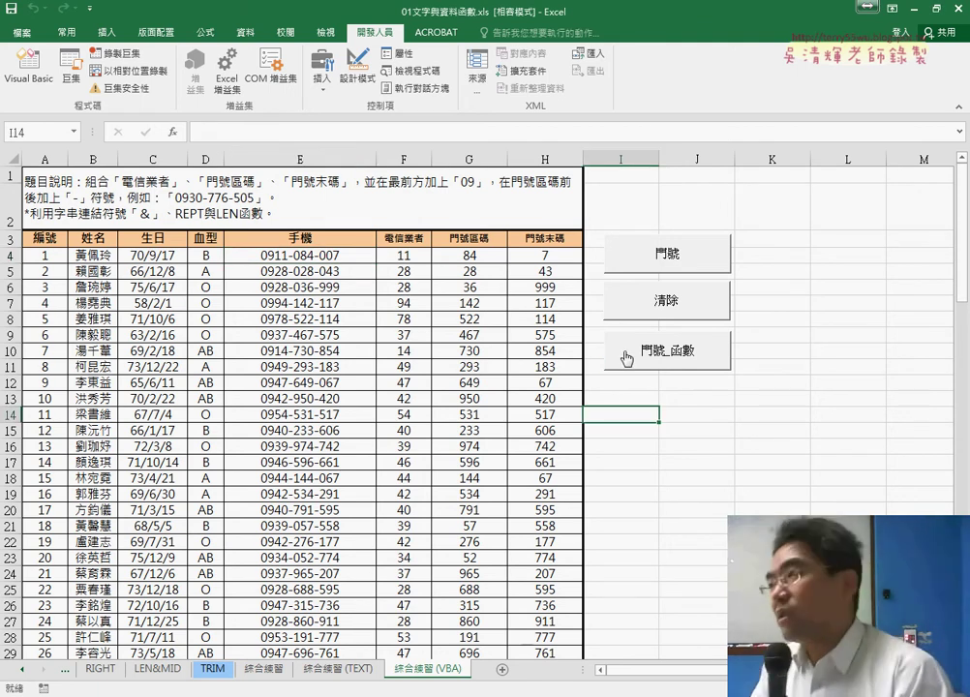
left_click(355, 259)
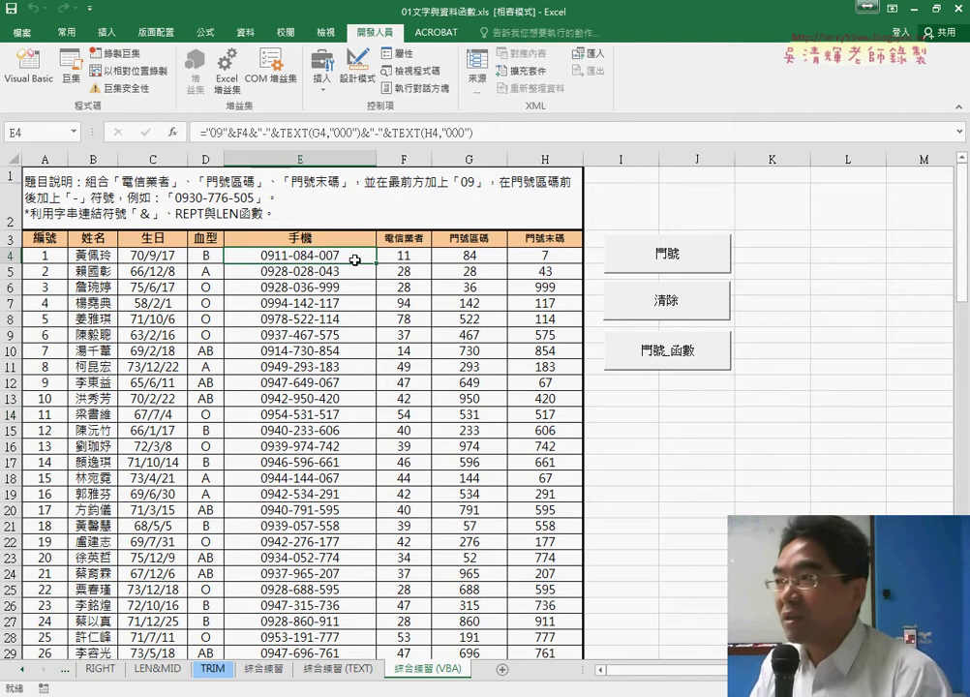
left_click(516, 134)
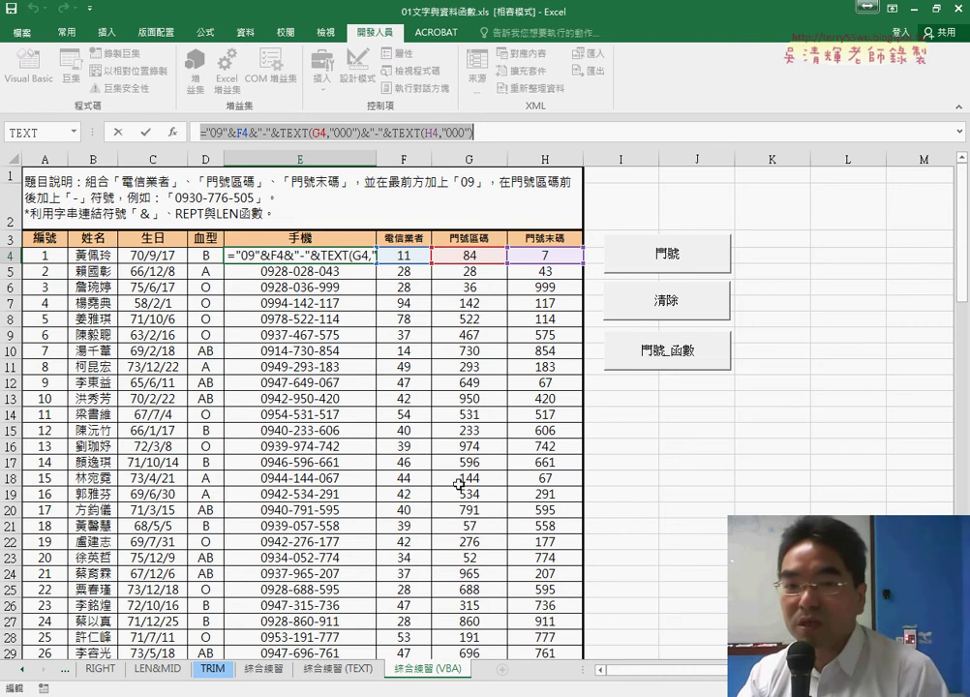
left_click(769, 504)
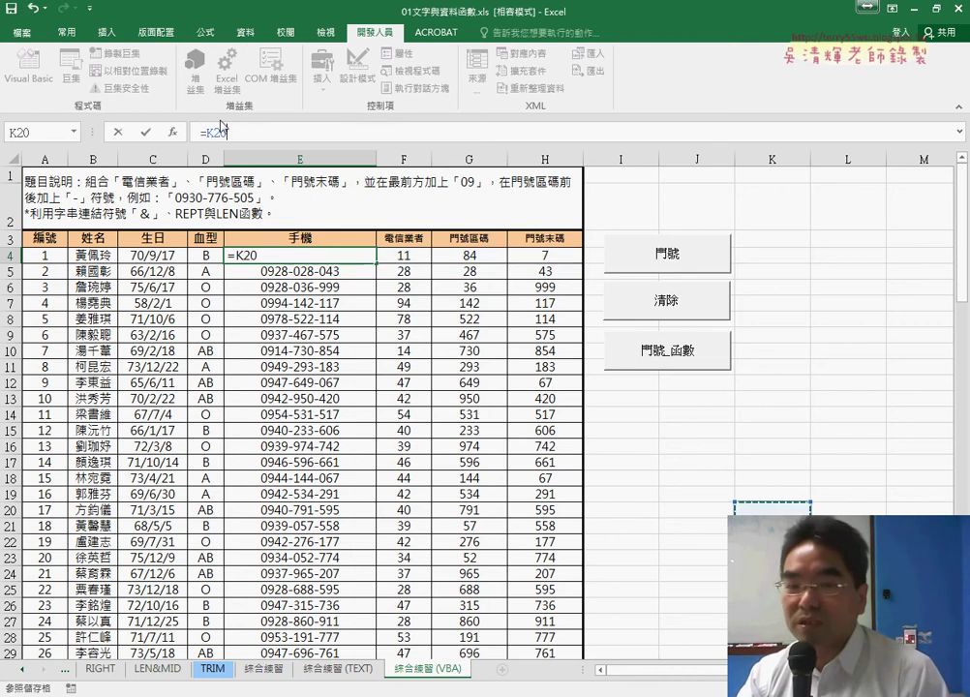
key("Escape")
left_click(606, 445)
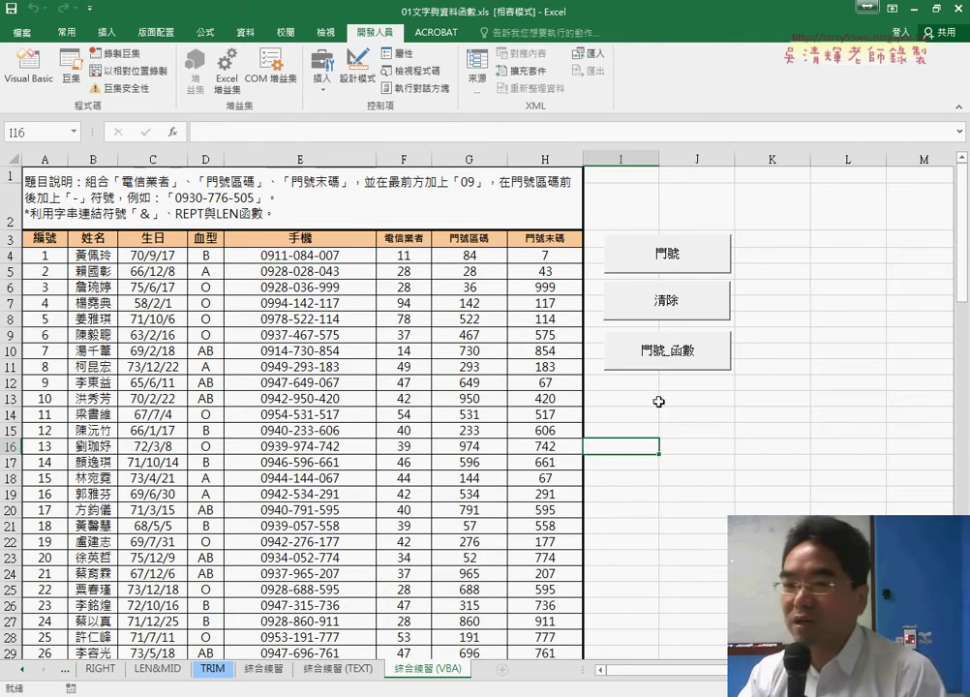
- Compare the 門號 and 門號_函數 fills, check E4's formula, then clear column E with 清除
left_click(666, 300)
left_click(685, 255)
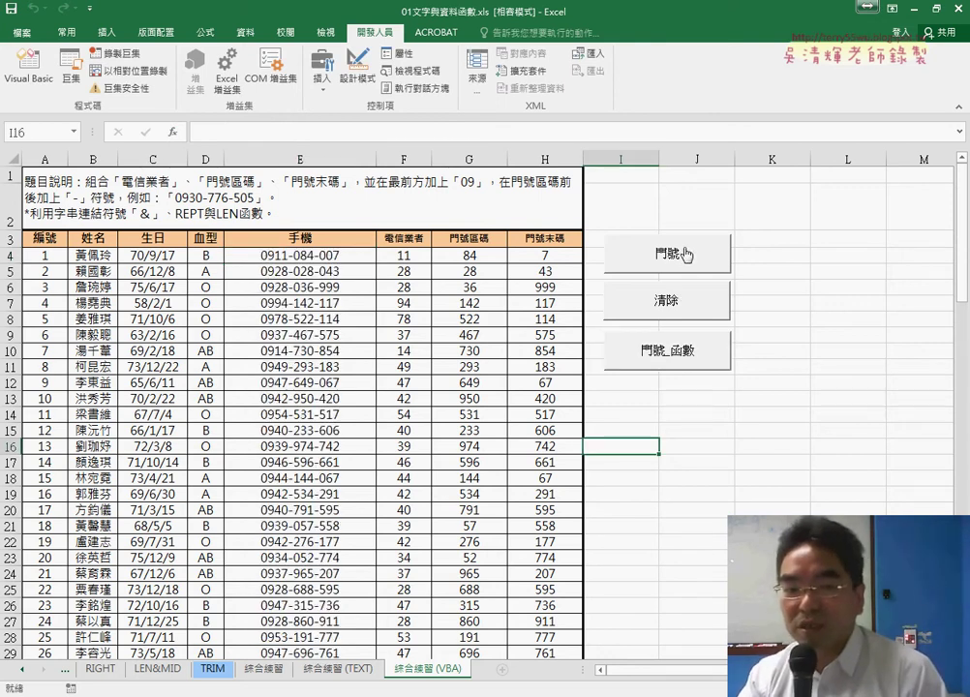
left_click(684, 313)
left_click(687, 353)
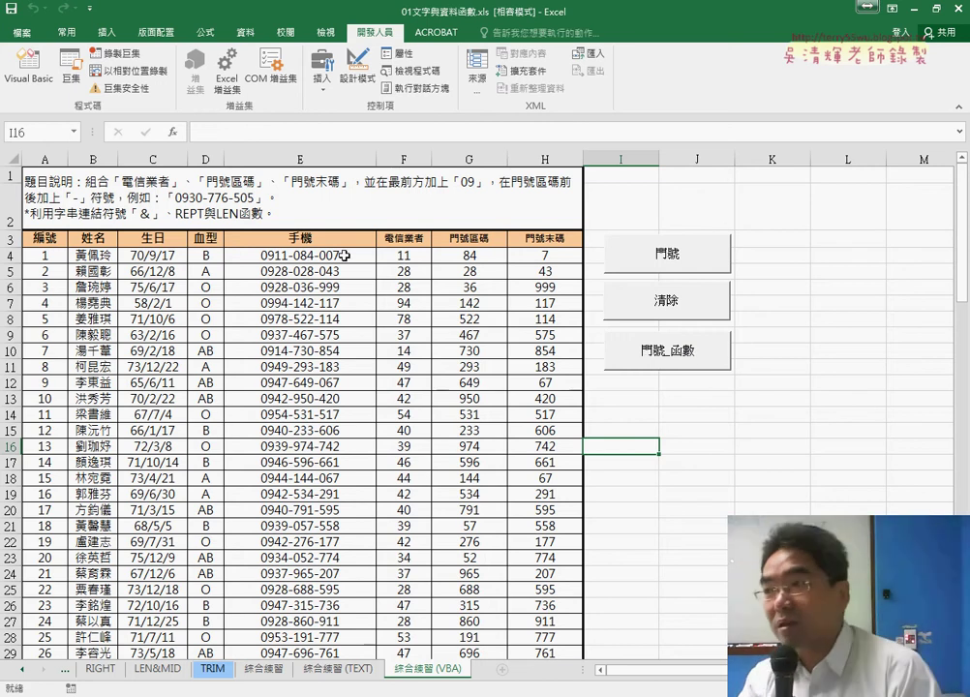
left_click(345, 255)
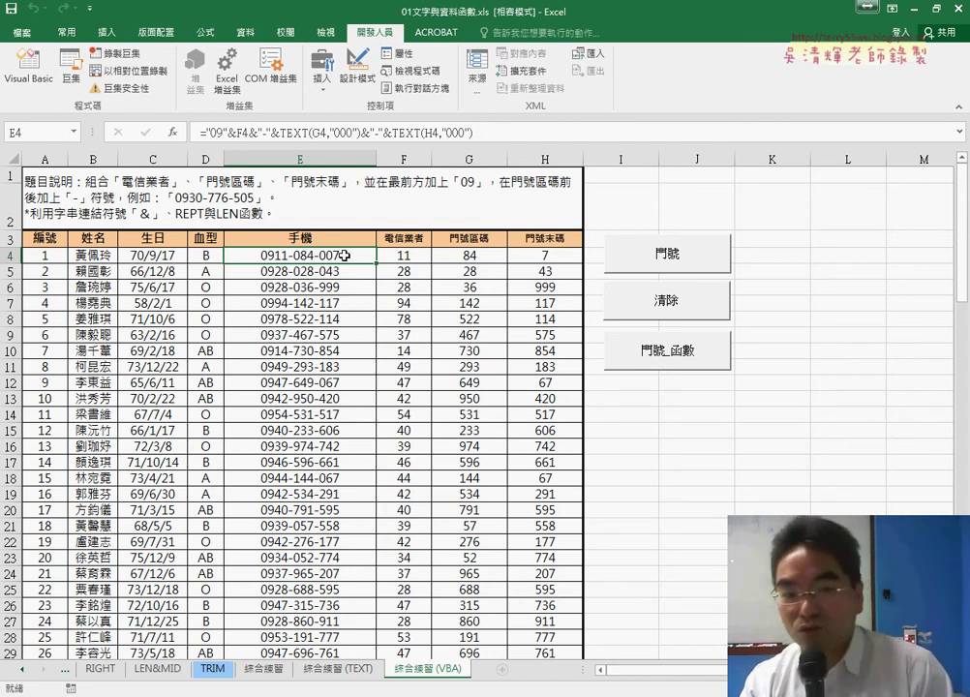
left_click(706, 308)
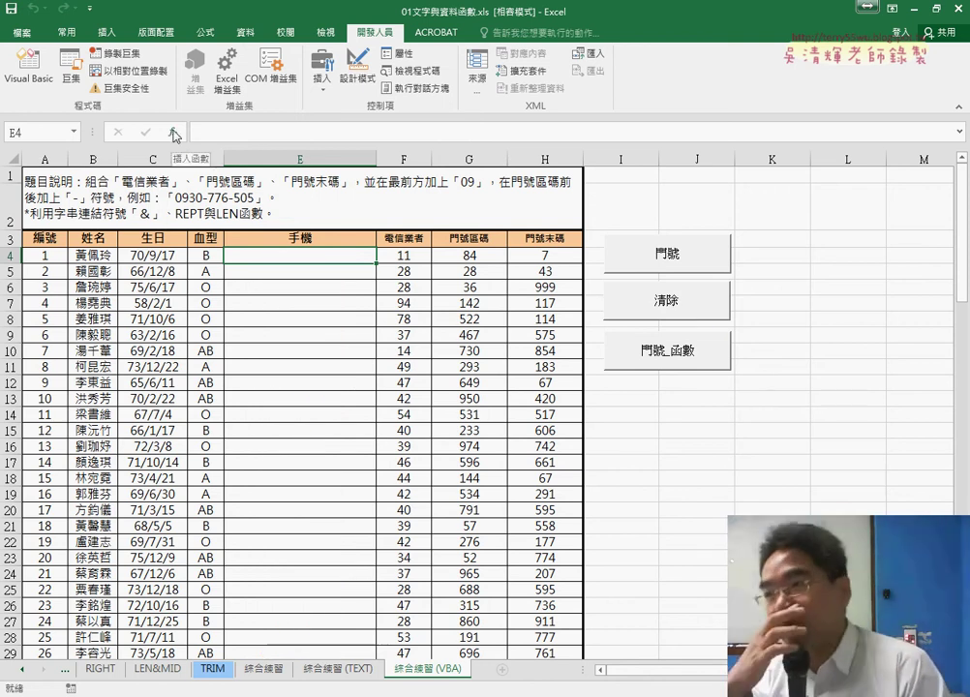
- Open Insert Function for E4 and browse the function category list
left_click(174, 133)
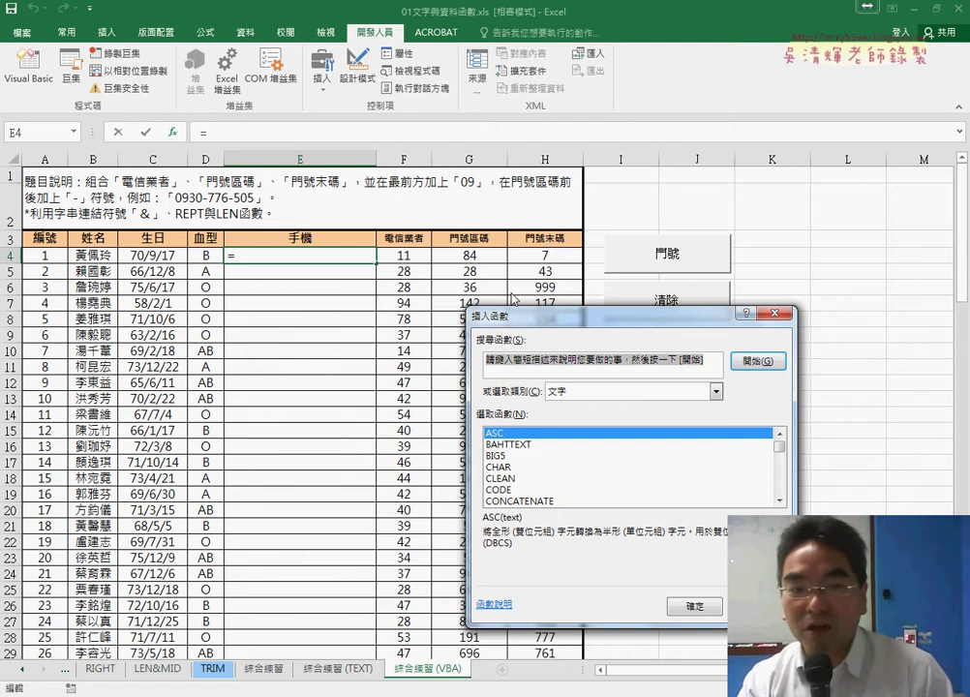
mouse_move(528, 323)
left_mouse_down()
mouse_move(423, 145)
mouse_move(269, 288)
mouse_move(178, 314)
left_mouse_up()
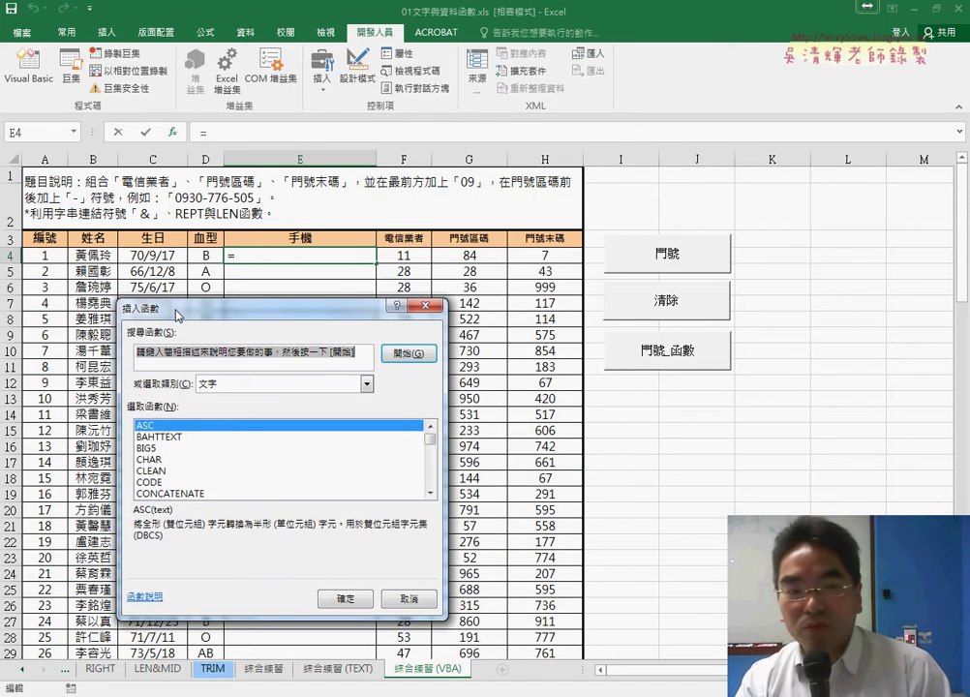
left_click(266, 385)
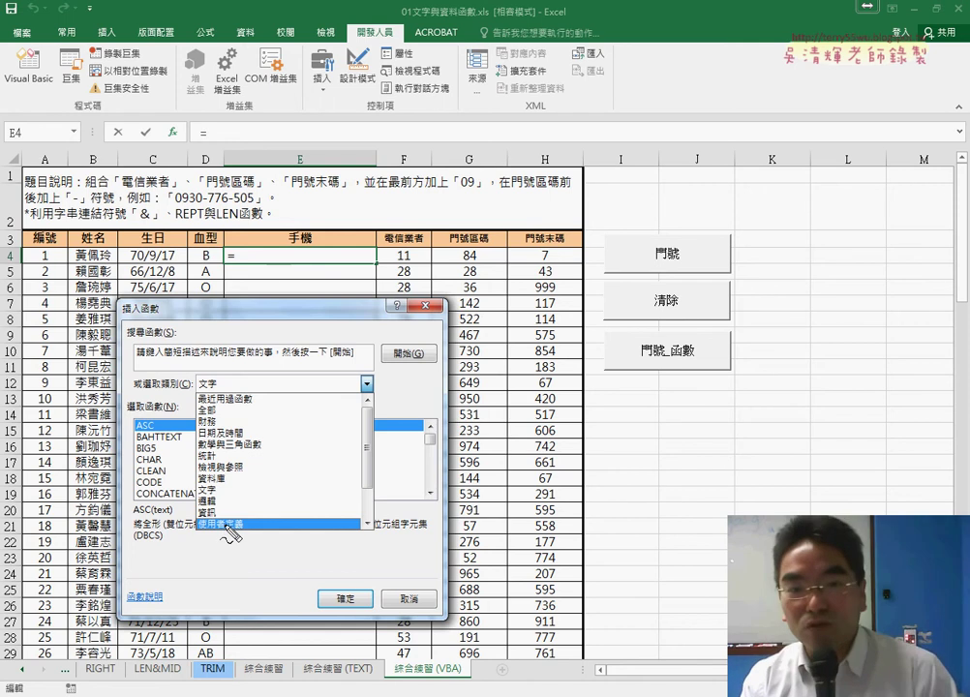
left_click_drag(184, 118, 198, 145)
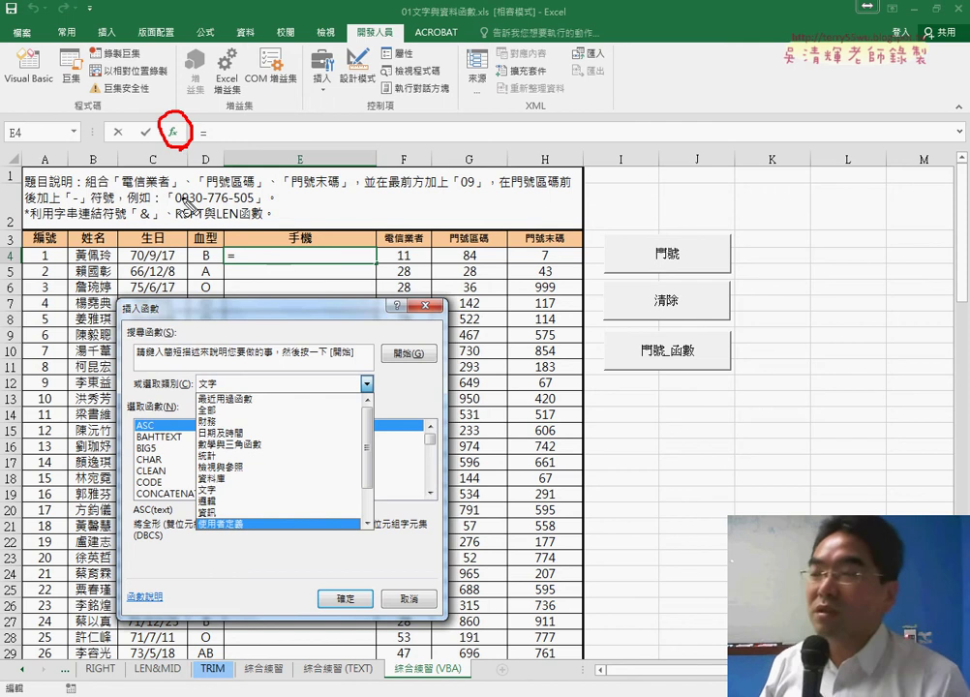
left_click_drag(244, 542, 254, 517)
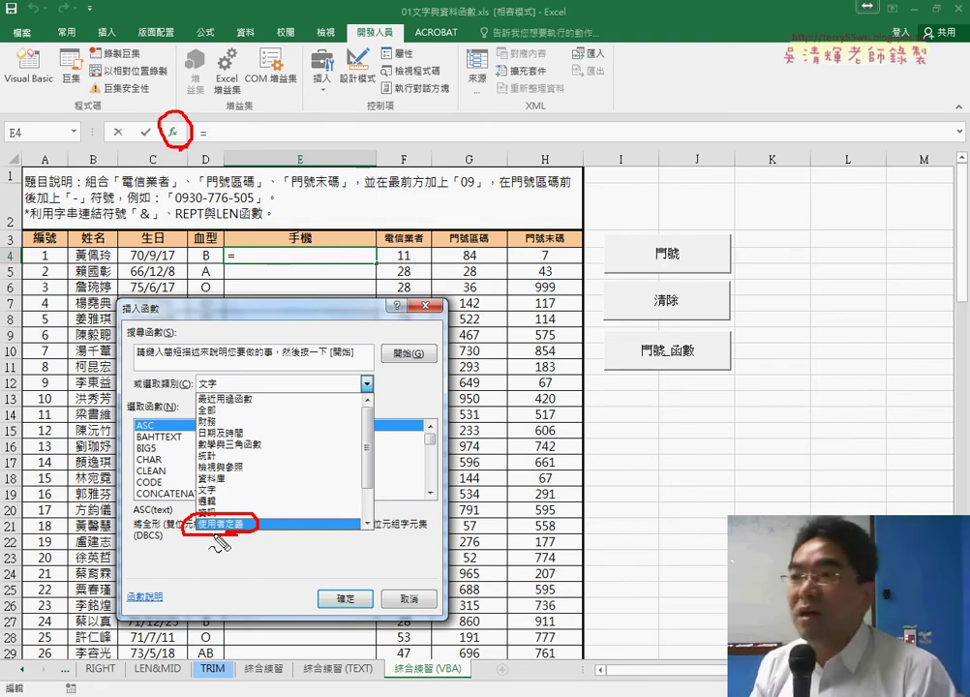
key("Escape")
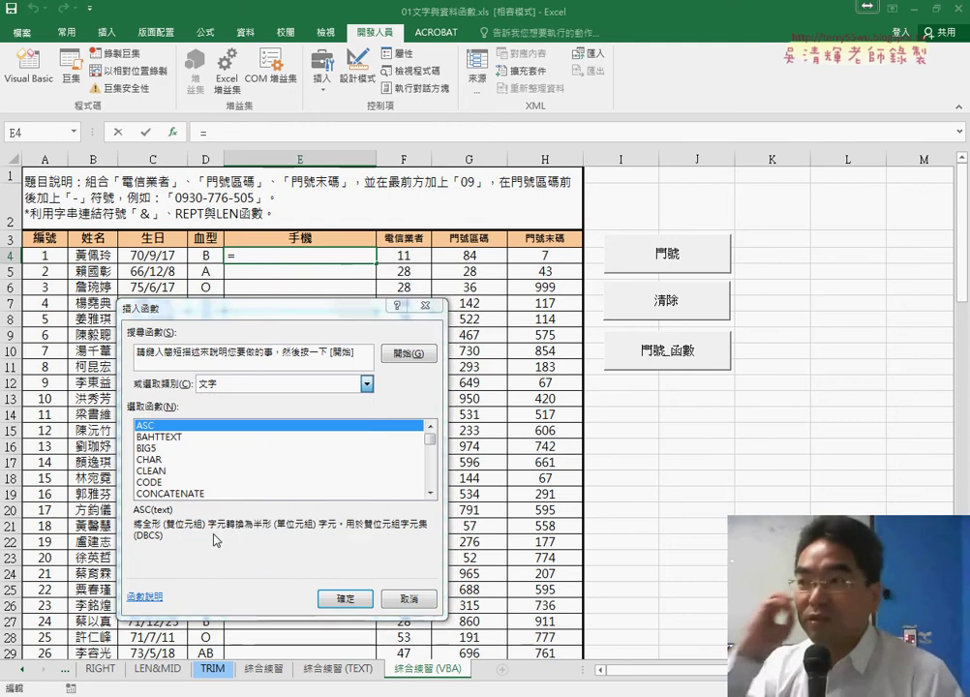
left_click(367, 384)
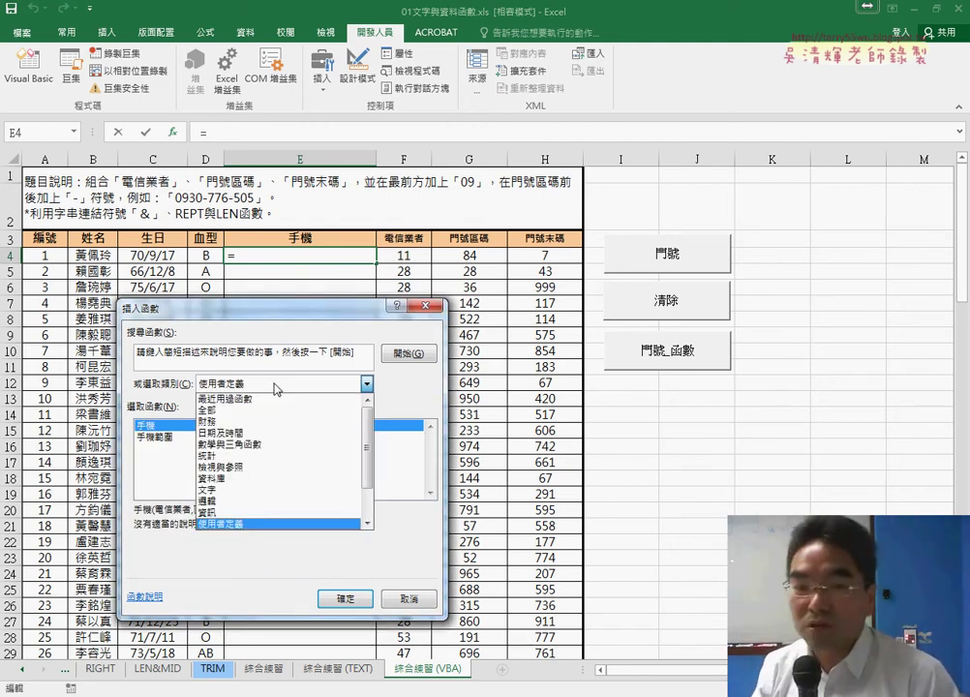
left_click(263, 530)
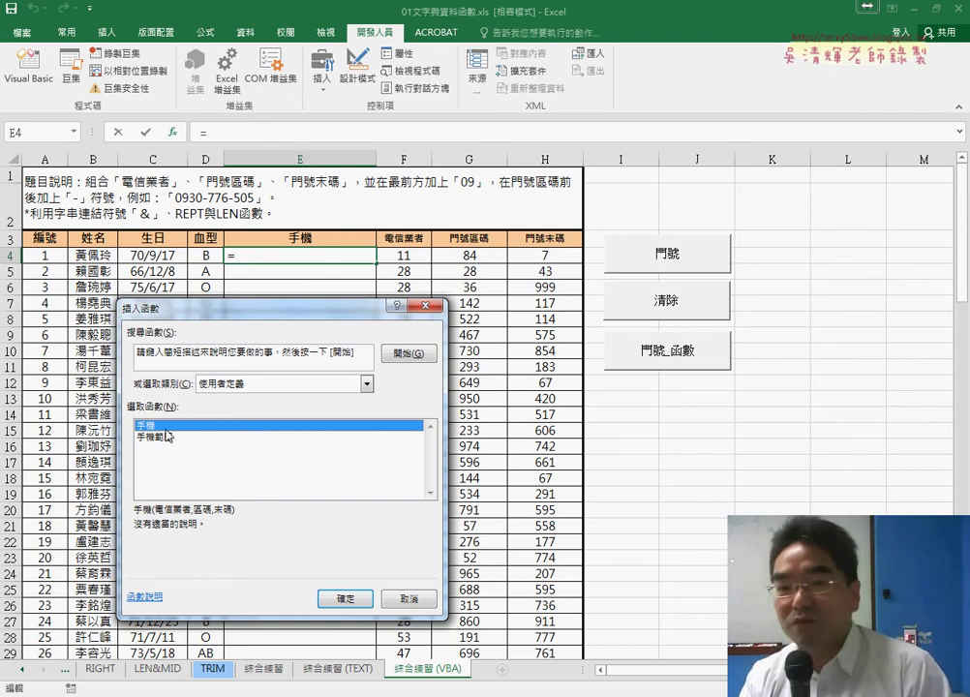
left_click(345, 599)
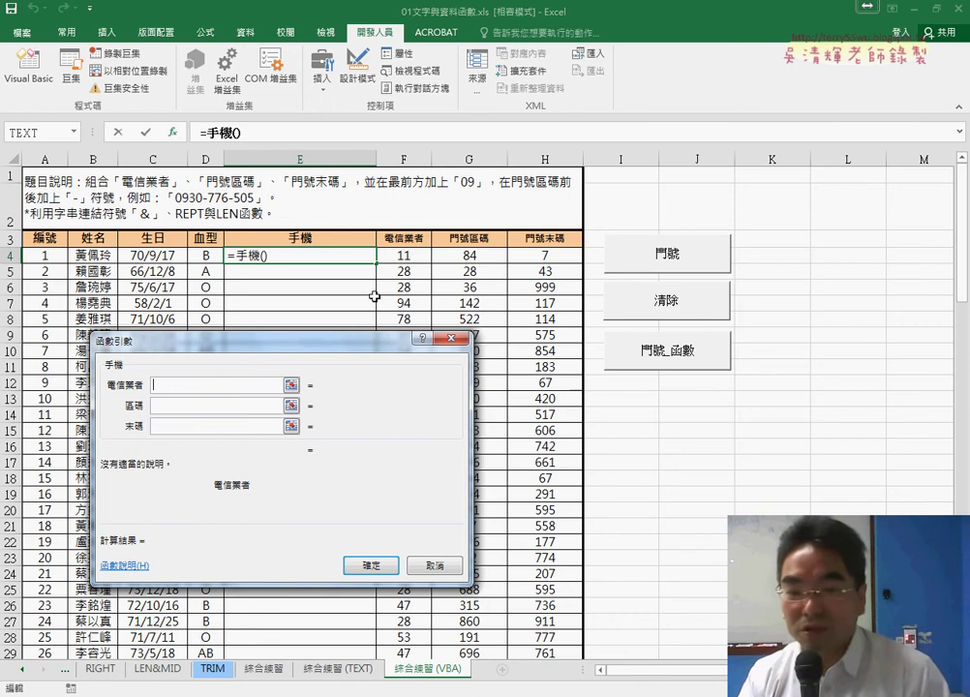
left_click(402, 255)
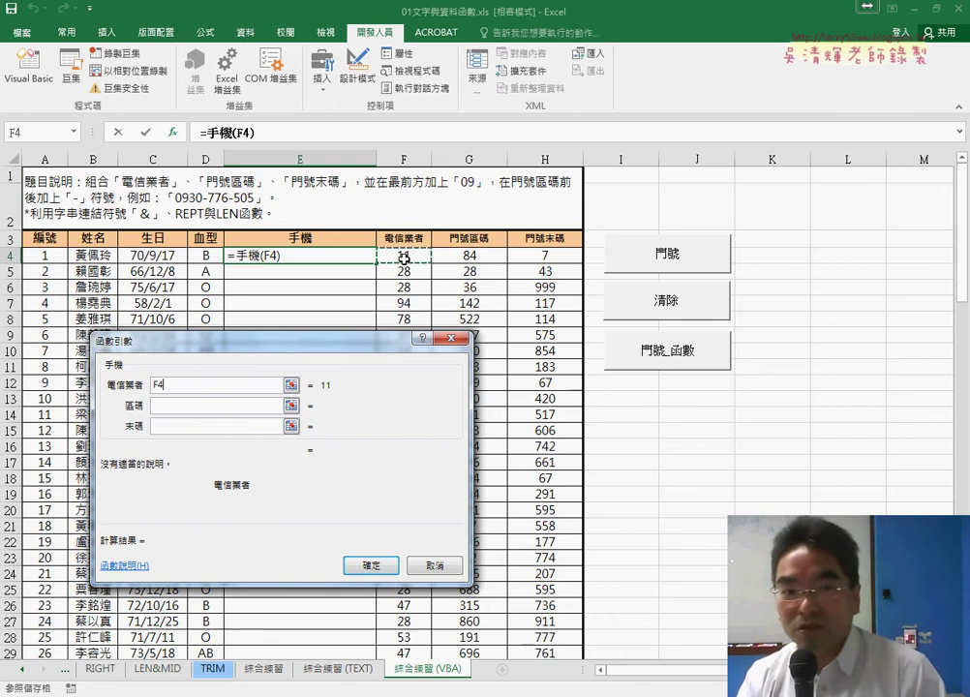
left_click(158, 408)
left_click(466, 255)
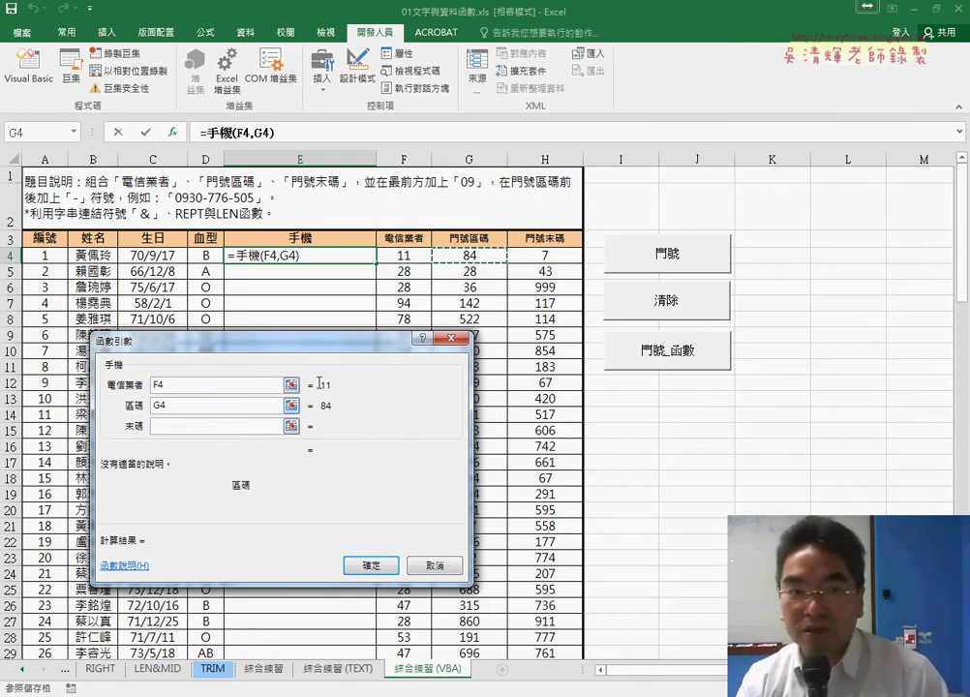
left_click(178, 428)
left_click(545, 257)
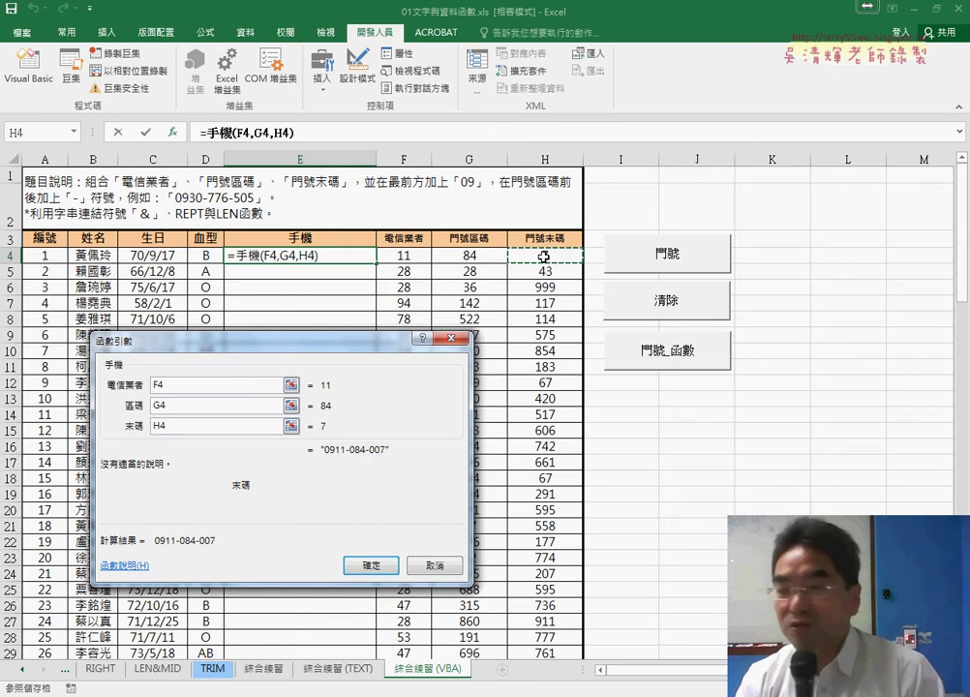
left_click(371, 565)
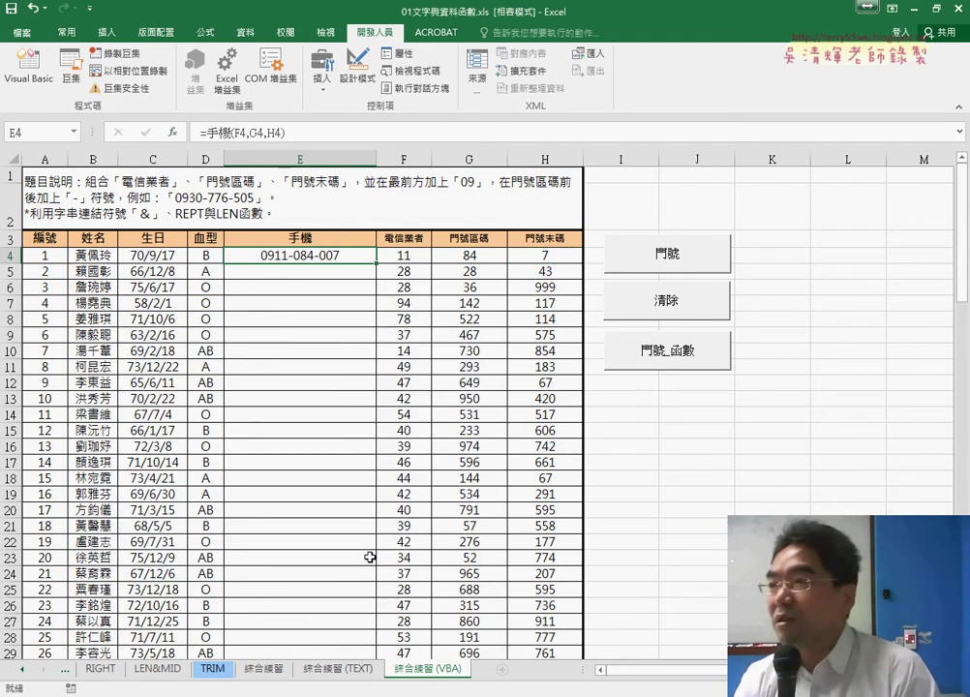
- Fill =手機(F4,G4,H4) down column E and reopen E4's Function Arguments to review F4, G4, H4
double_click(377, 262)
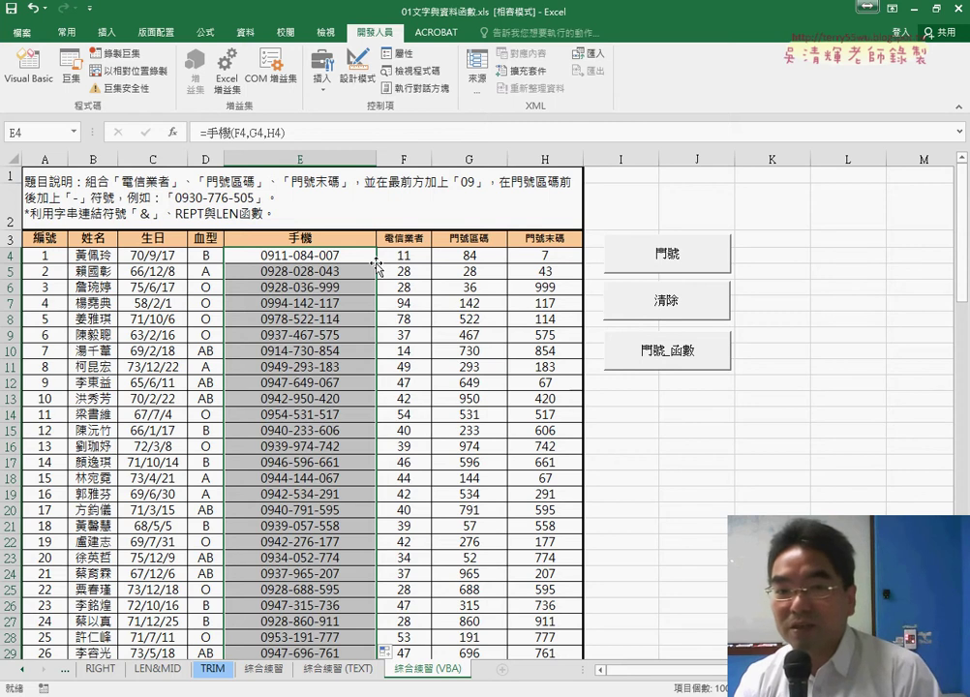
left_click(368, 255)
key("F2")
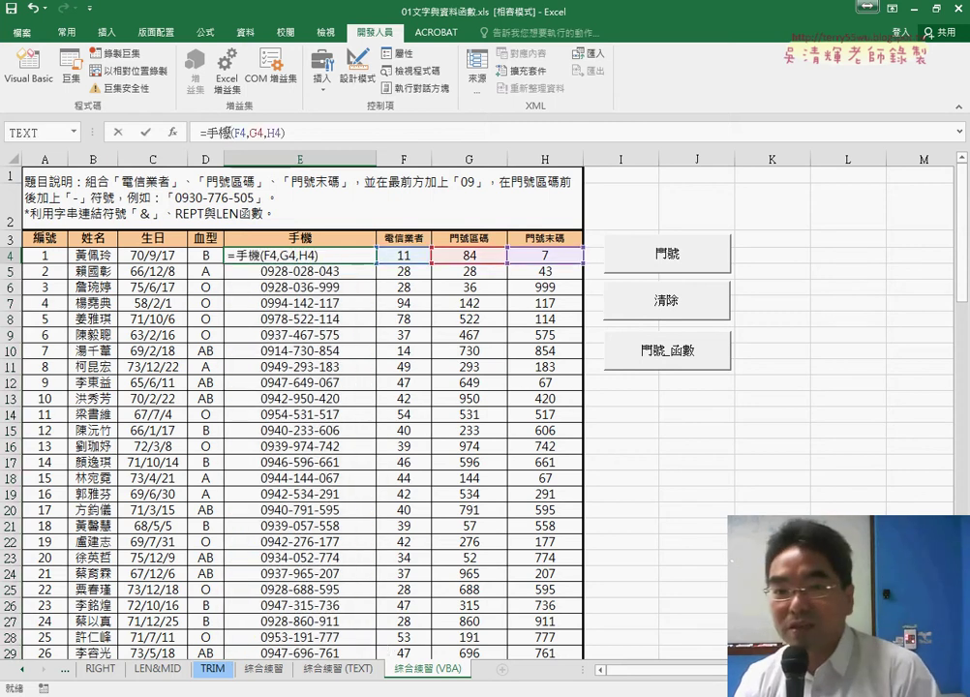
left_click(172, 132)
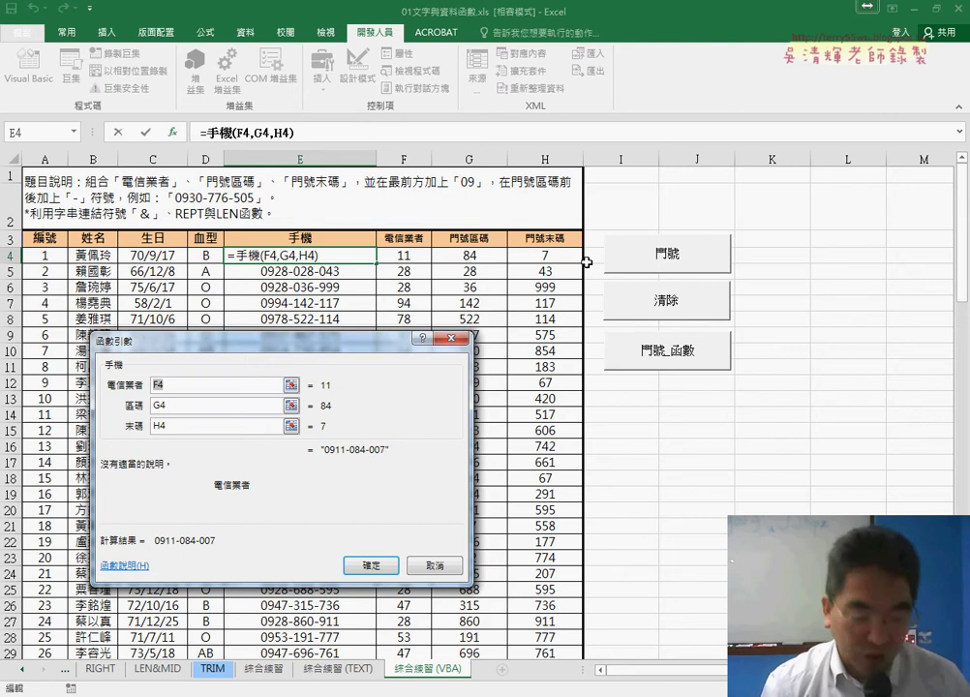
- Close the argument review and erase the =手機 formula from E4
left_click(436, 565)
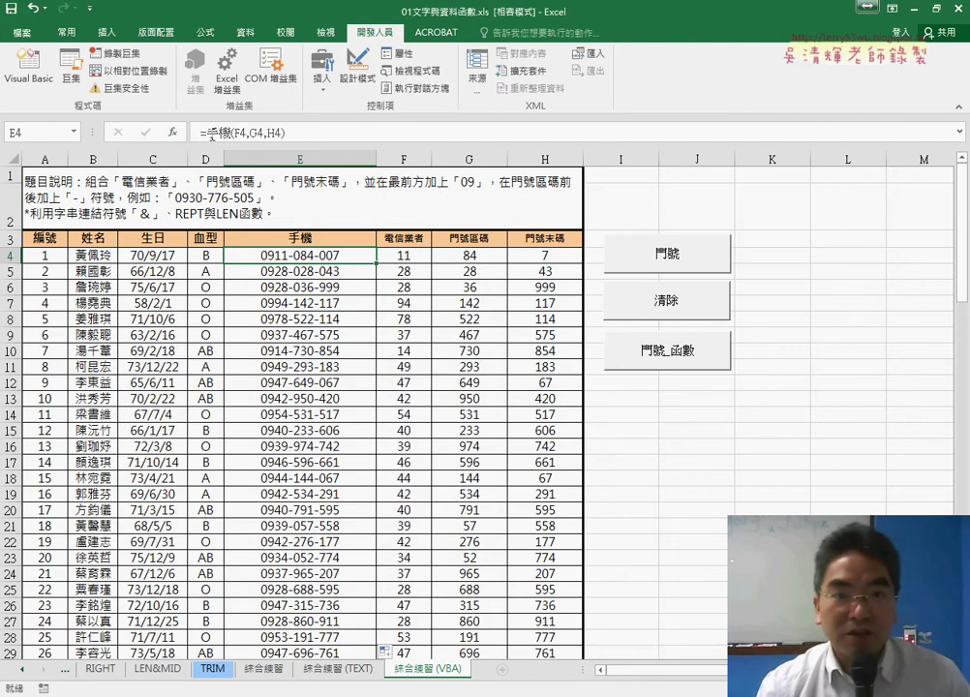
left_click(198, 133)
key("Delete")
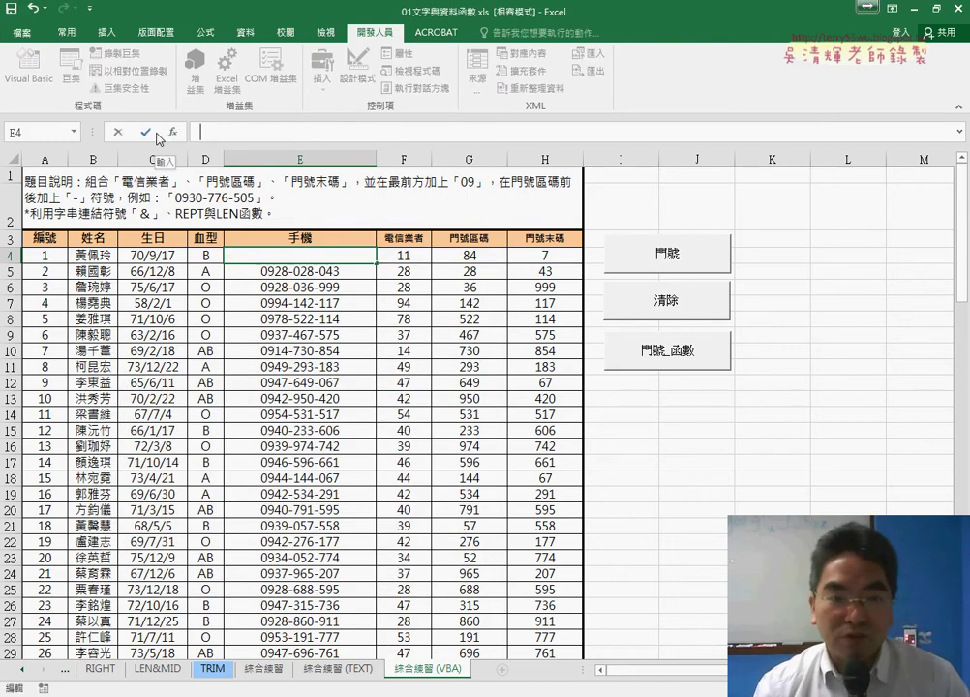
- Enter =手機範圍(F4:H4) in E4 and fill it down column E
left_click(173, 132)
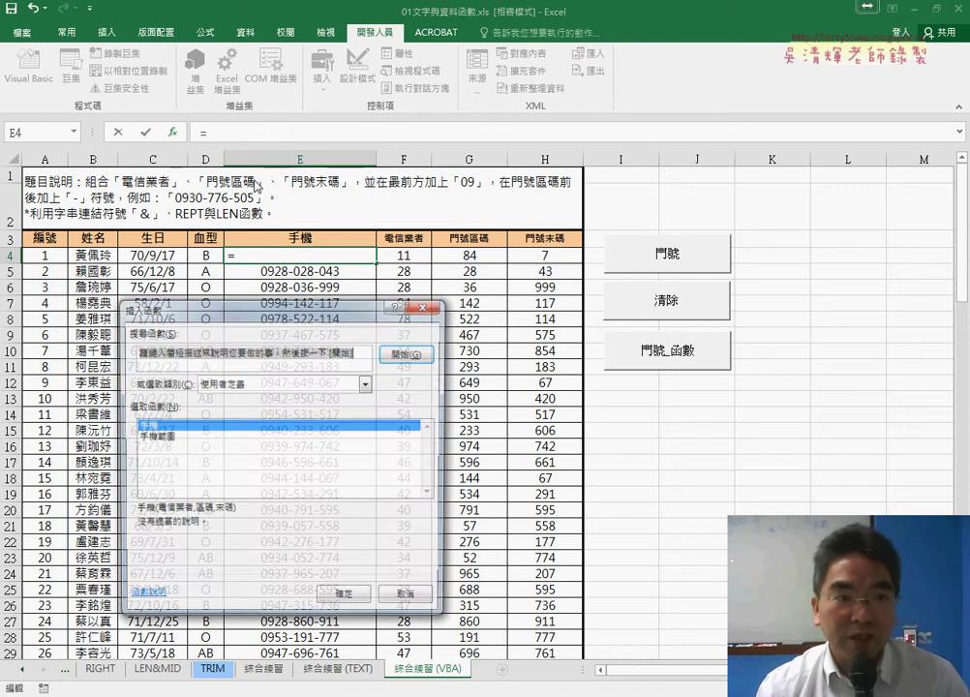
left_click(171, 438)
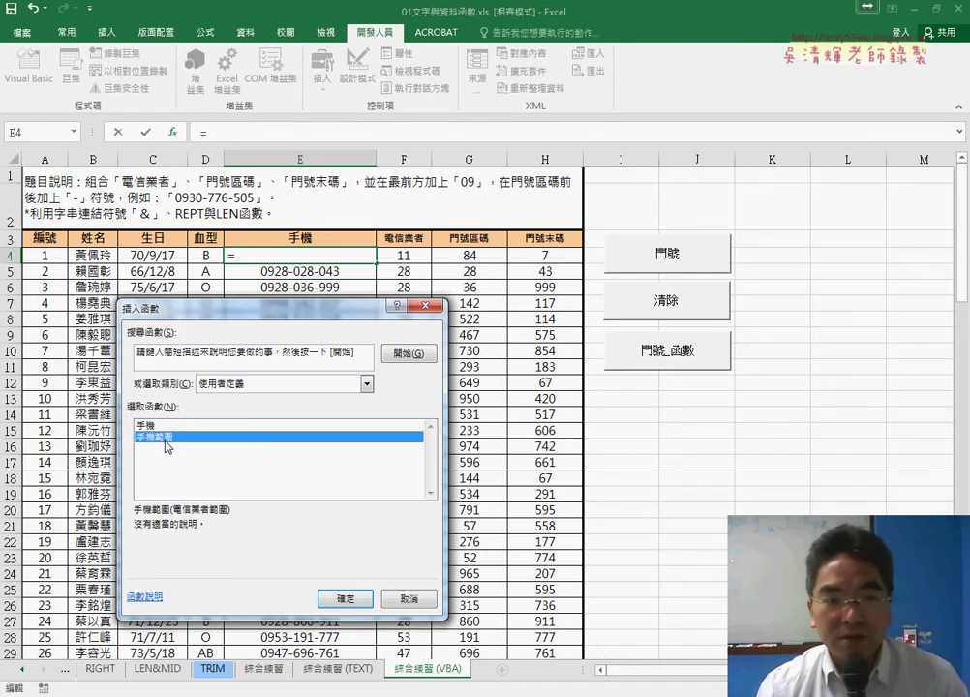
left_click(345, 598)
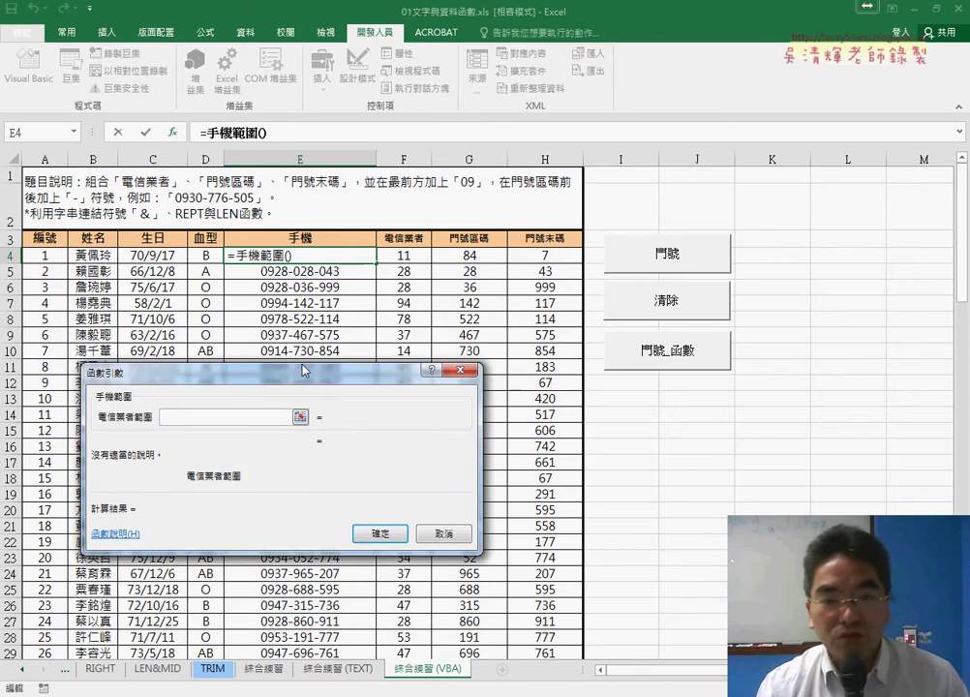
mouse_move(277, 291)
left_mouse_down()
mouse_move(448, 332)
mouse_move(488, 284)
left_mouse_up()
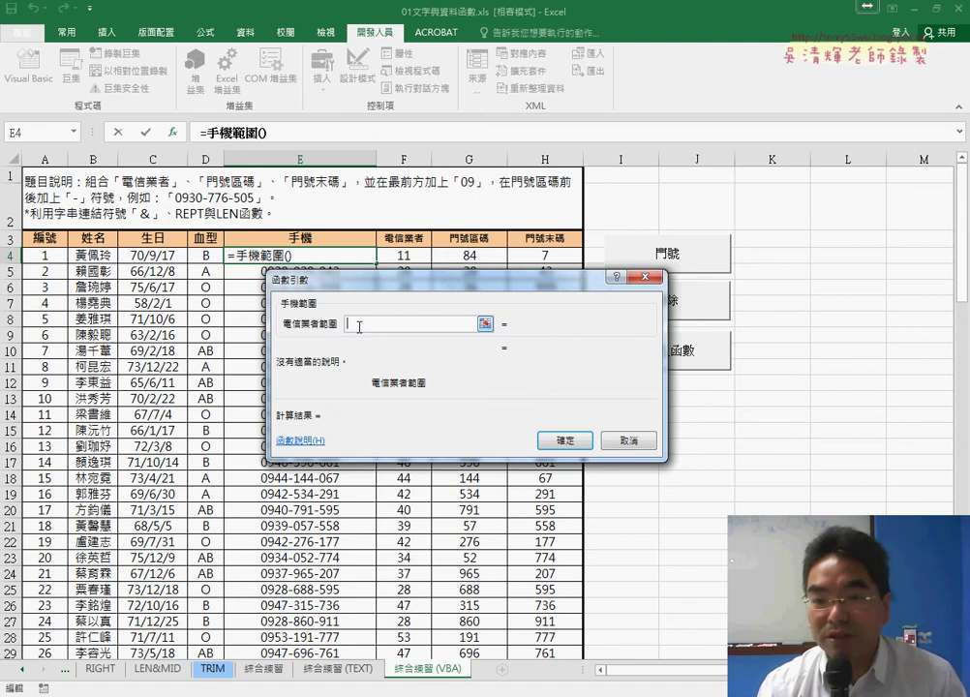
left_click_drag(411, 256, 549, 259)
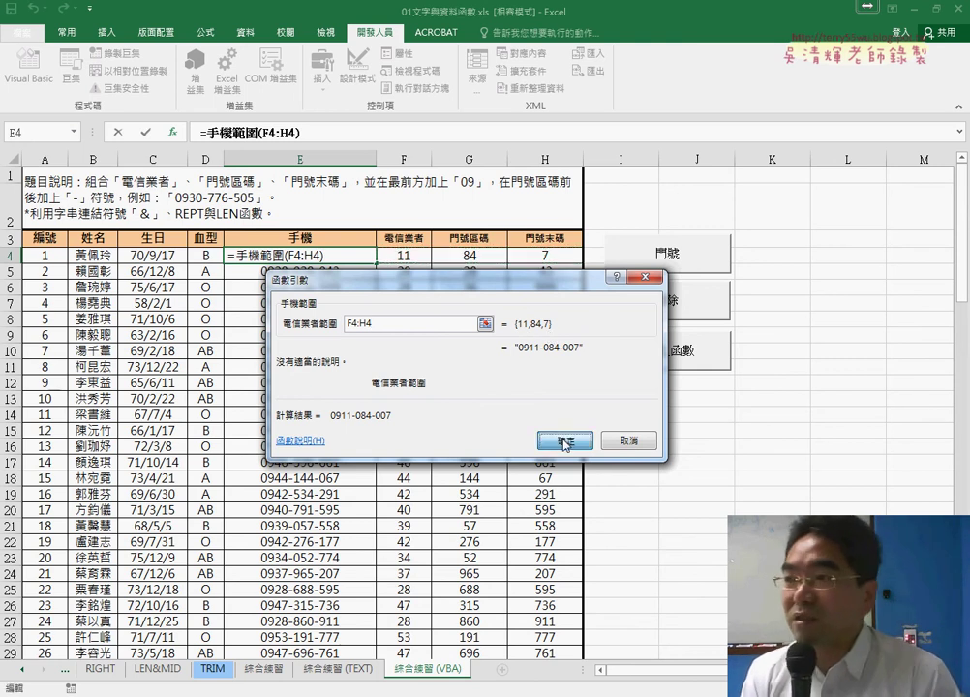
left_click(567, 441)
double_click(376, 269)
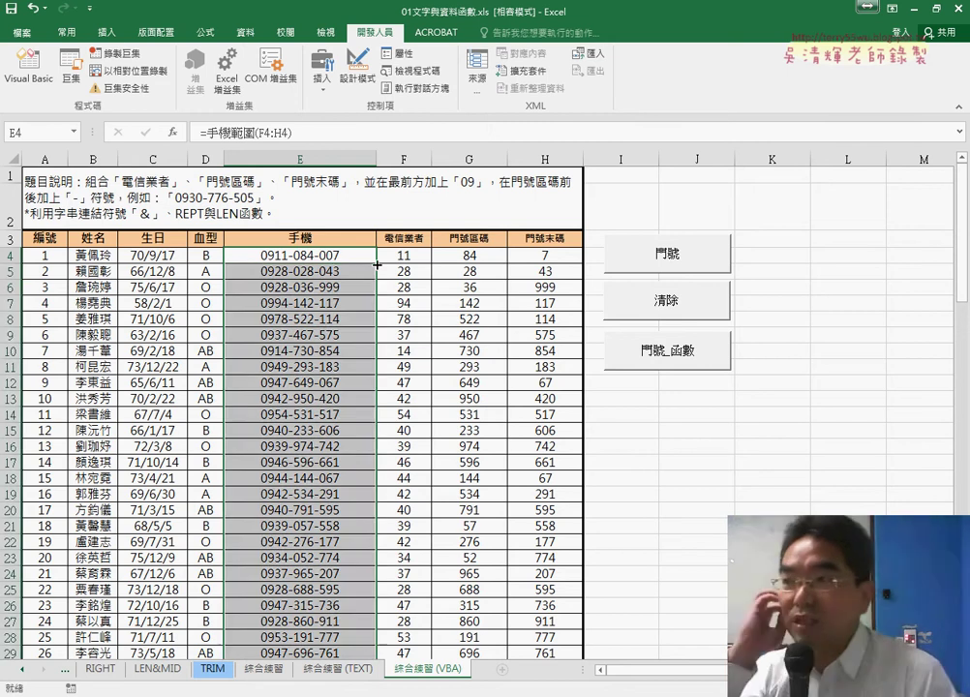
left_click(322, 257)
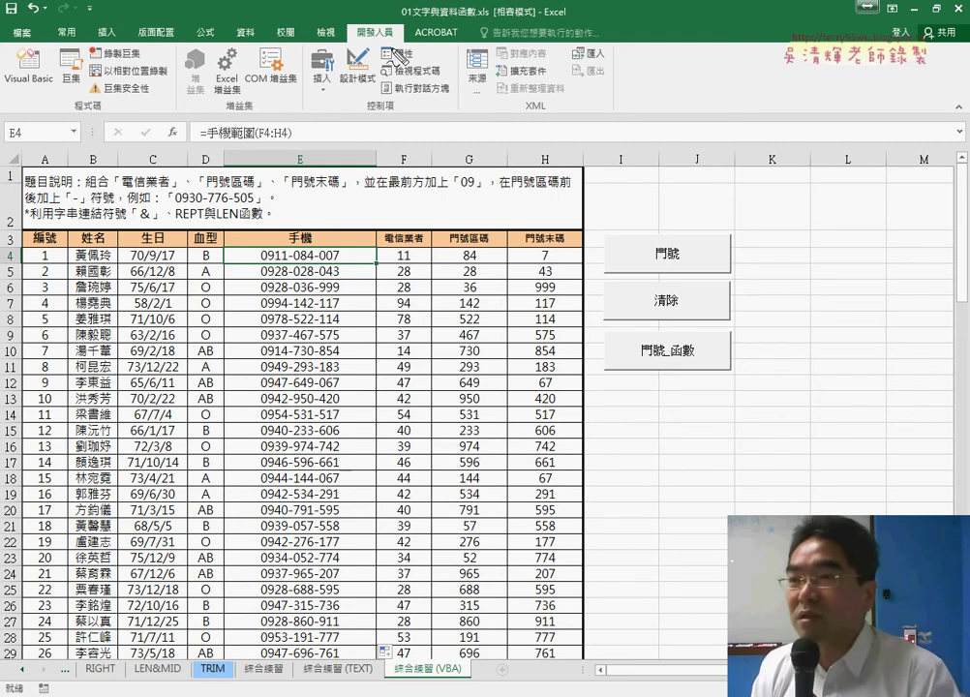
- Enable the 開發人員 tab under 自訂功能區 in Excel Options and apply
left_click_drag(407, 29, 401, 53)
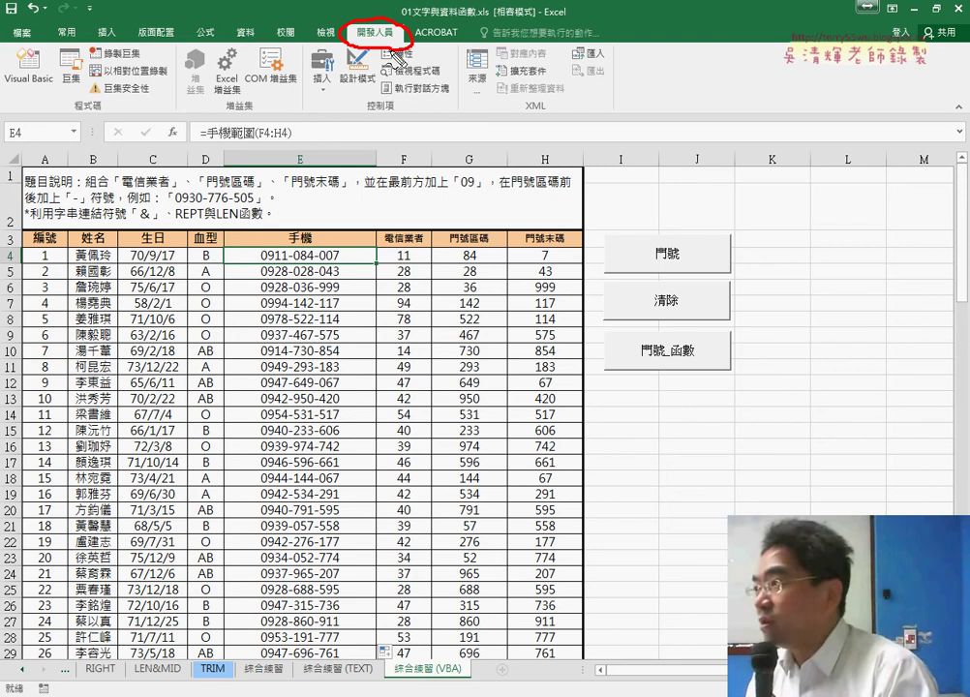
key("Escape")
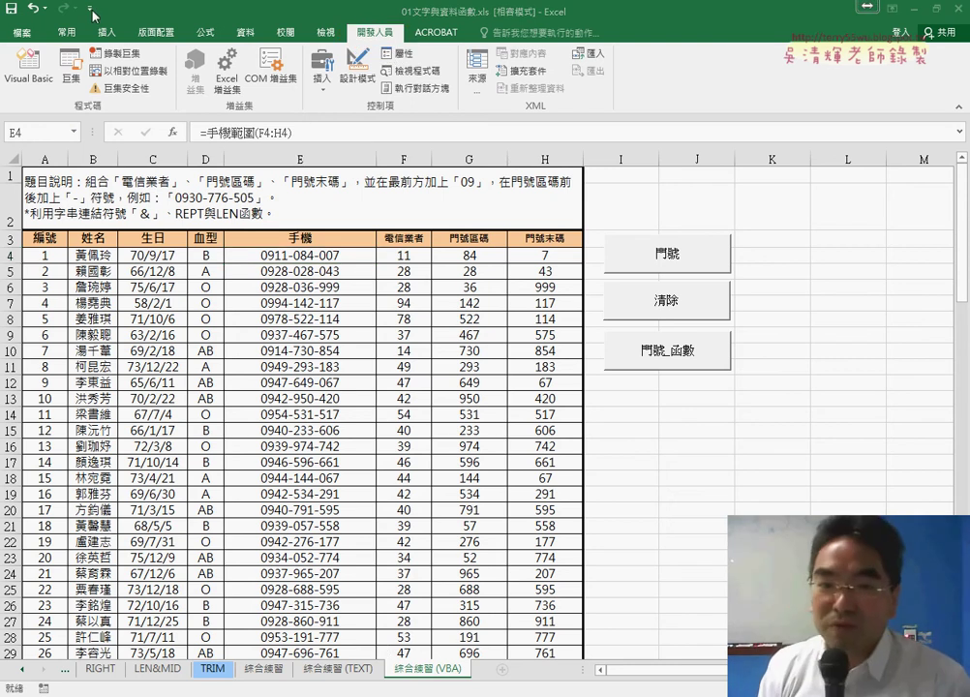
key("ctrl+z")
left_click(90, 9)
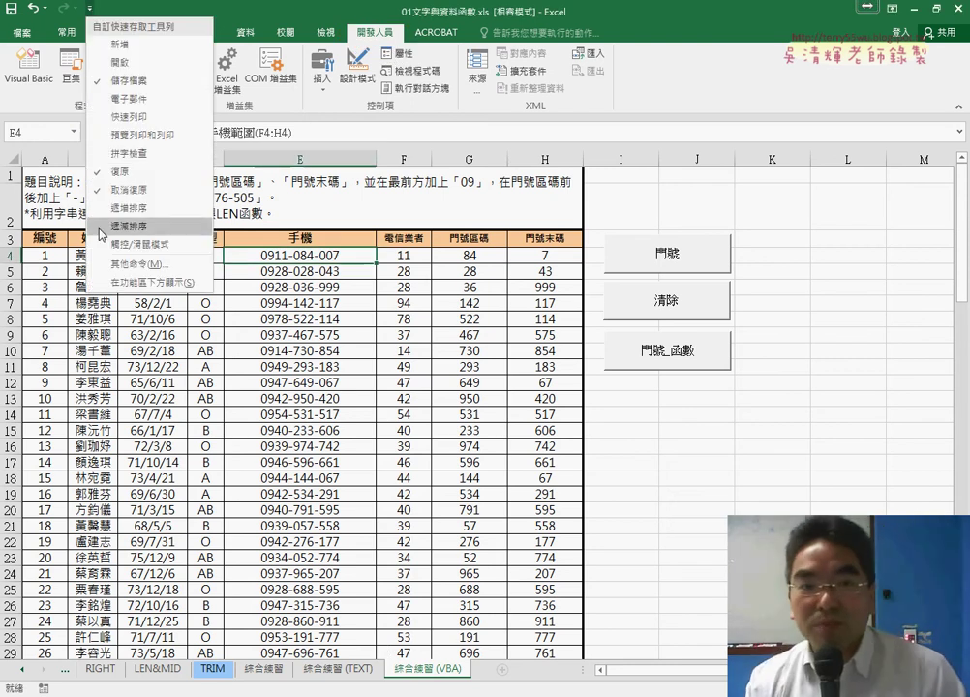
left_click(141, 264)
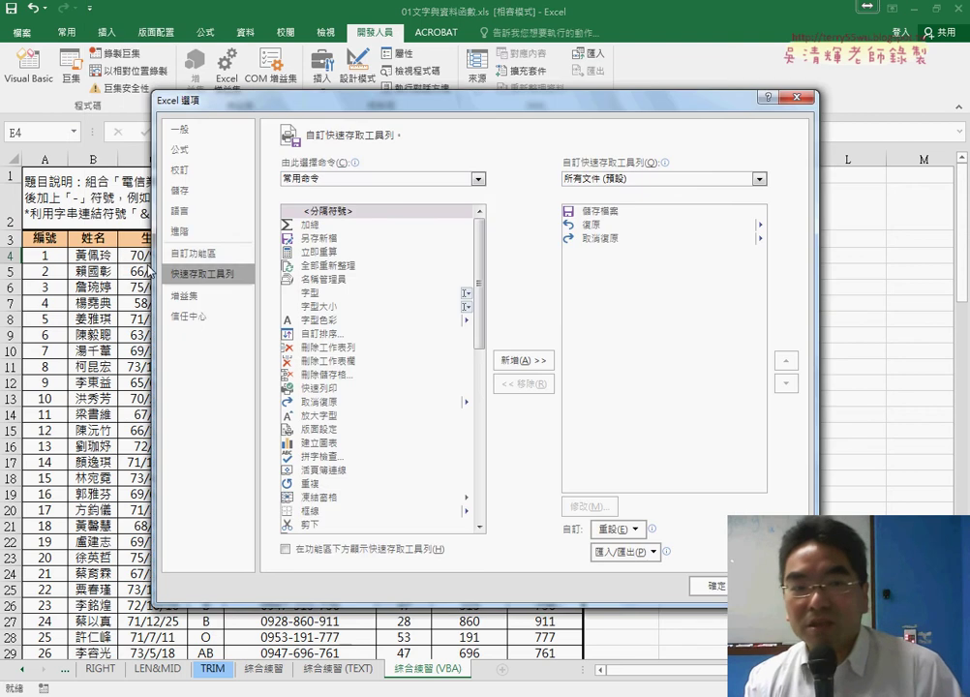
left_click(216, 263)
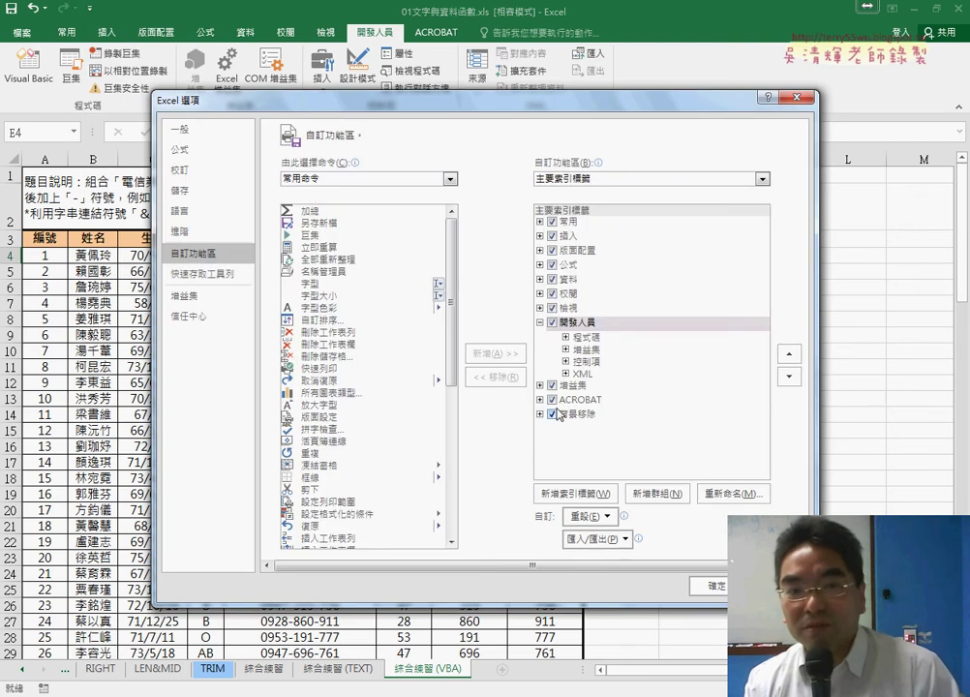
left_click(575, 325)
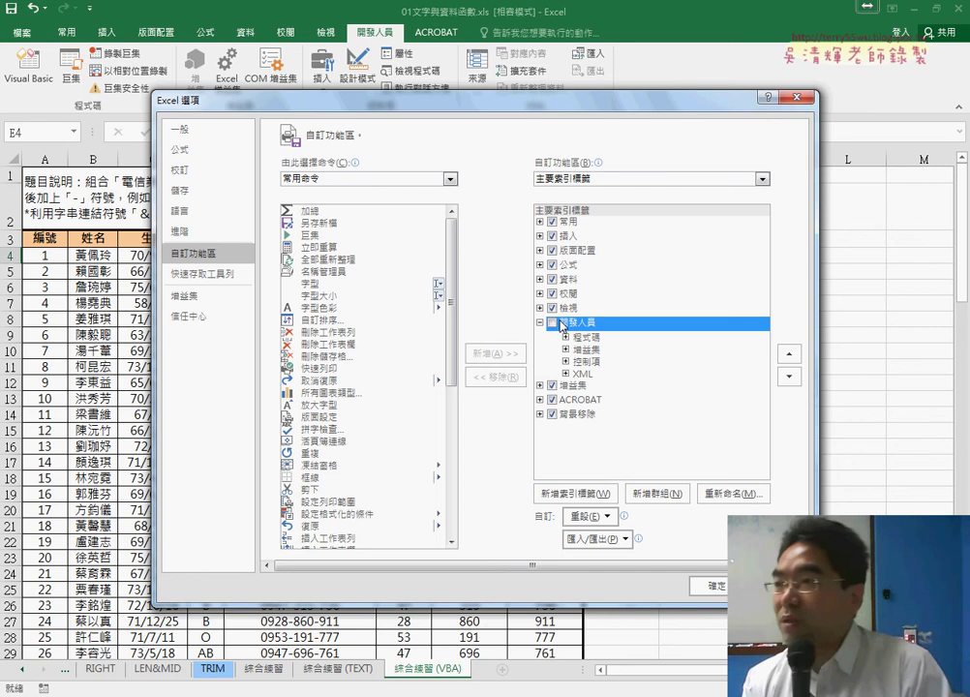
left_click(552, 322)
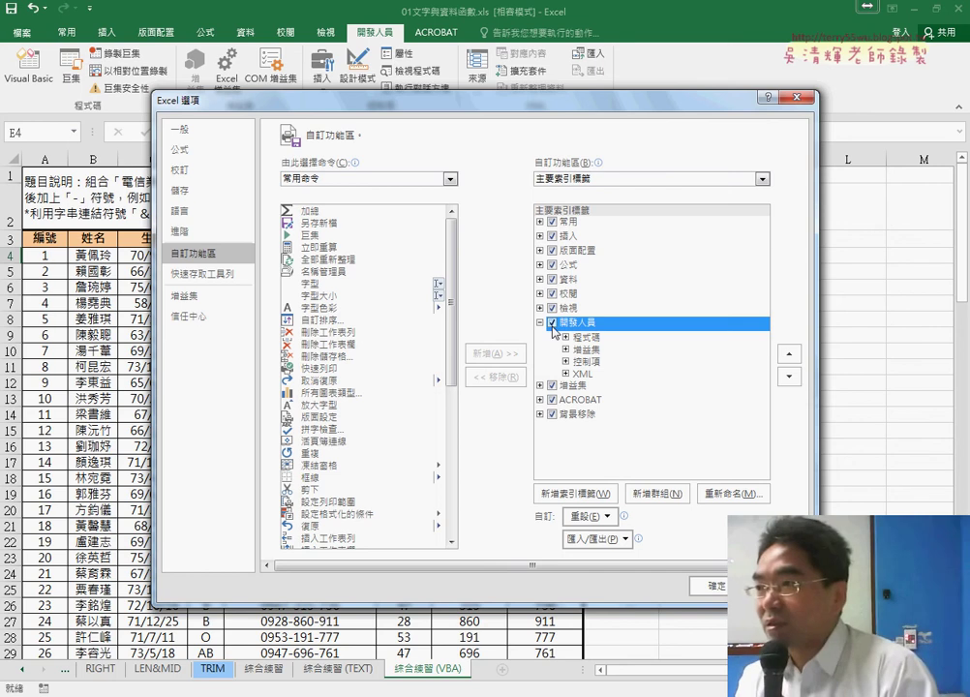
left_click(716, 587)
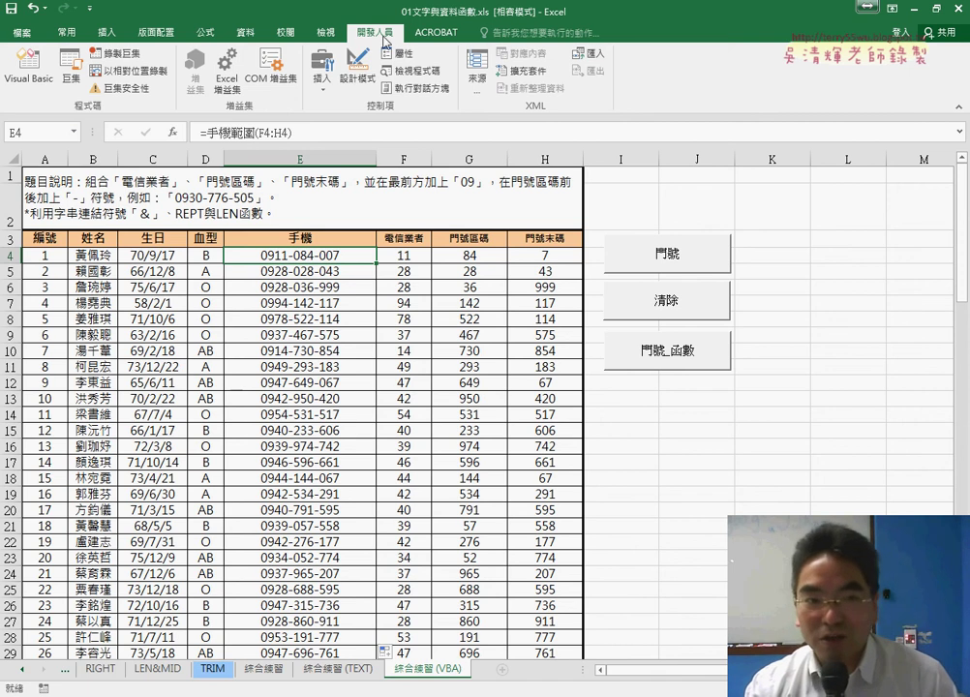
- In the VBA editor, remove Module1 and its phone functions, answering 否 to exporting it first
left_click(33, 88)
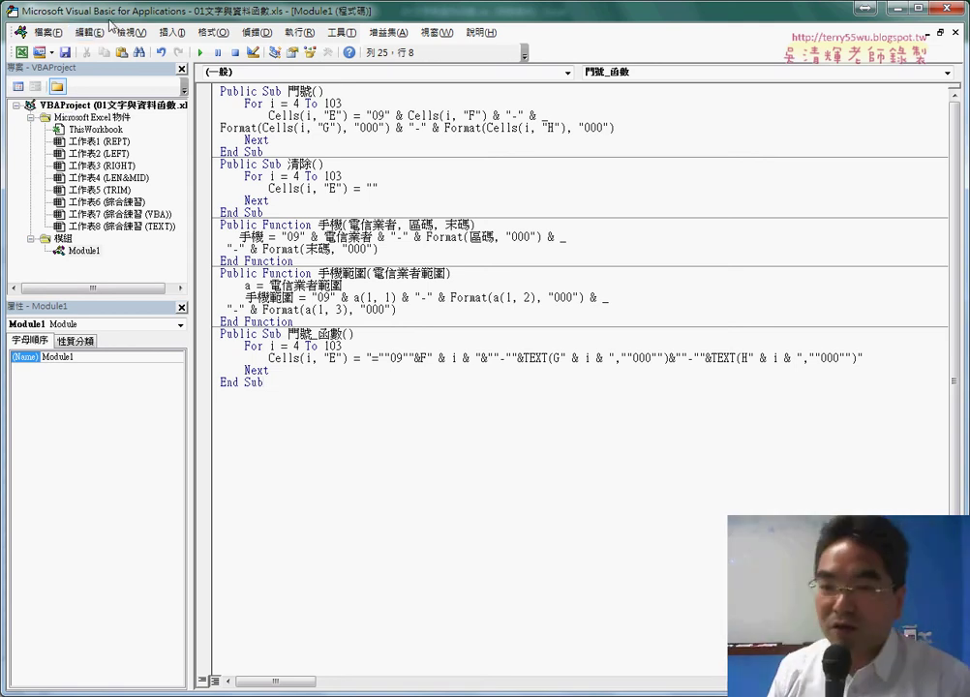
right_click(79, 251)
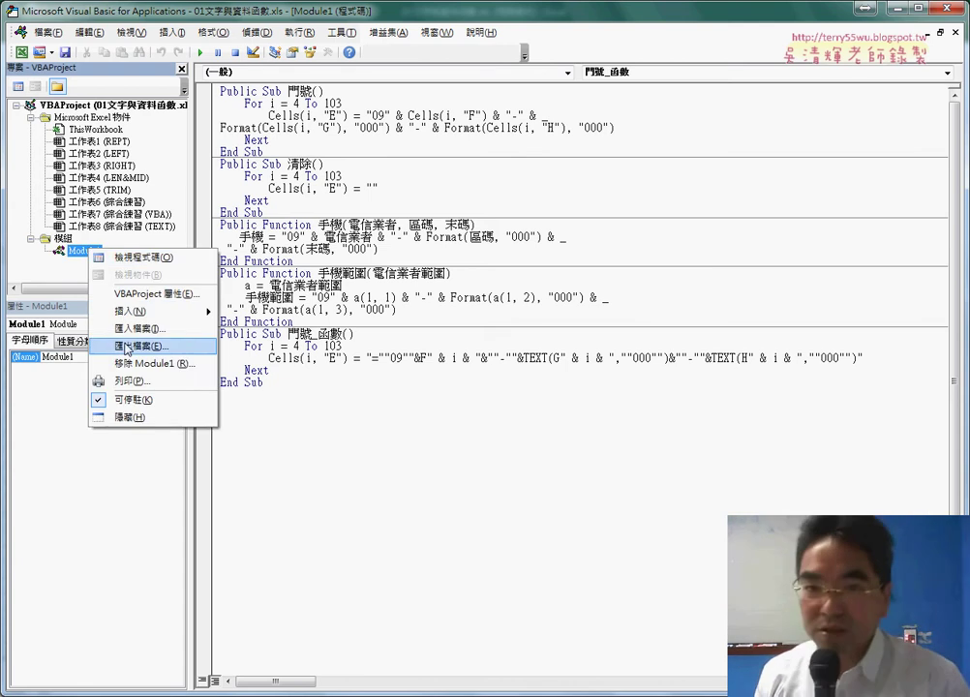
left_click(146, 364)
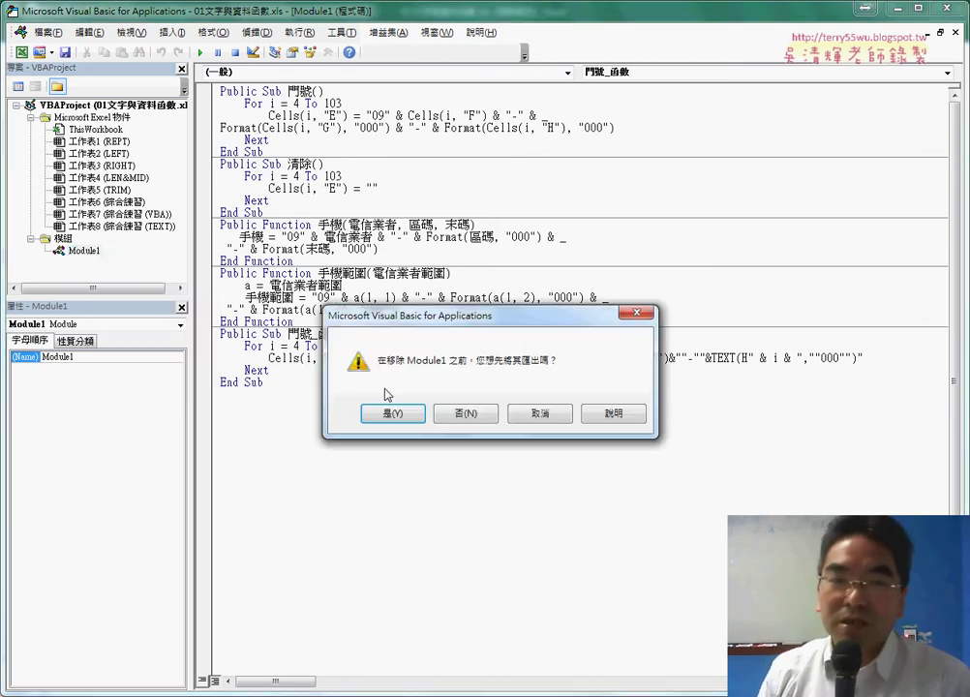
left_click(458, 416)
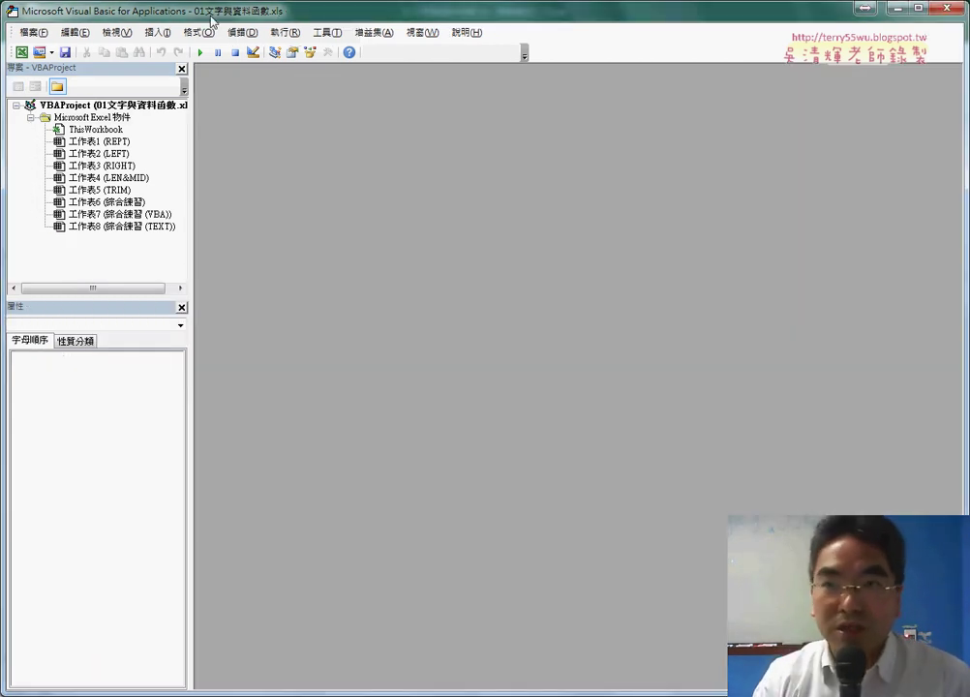
- Restore the VBA editor to a floating window, enlarge the Project pane, and move it off the sheet
left_click_drag(211, 20, 111, 50)
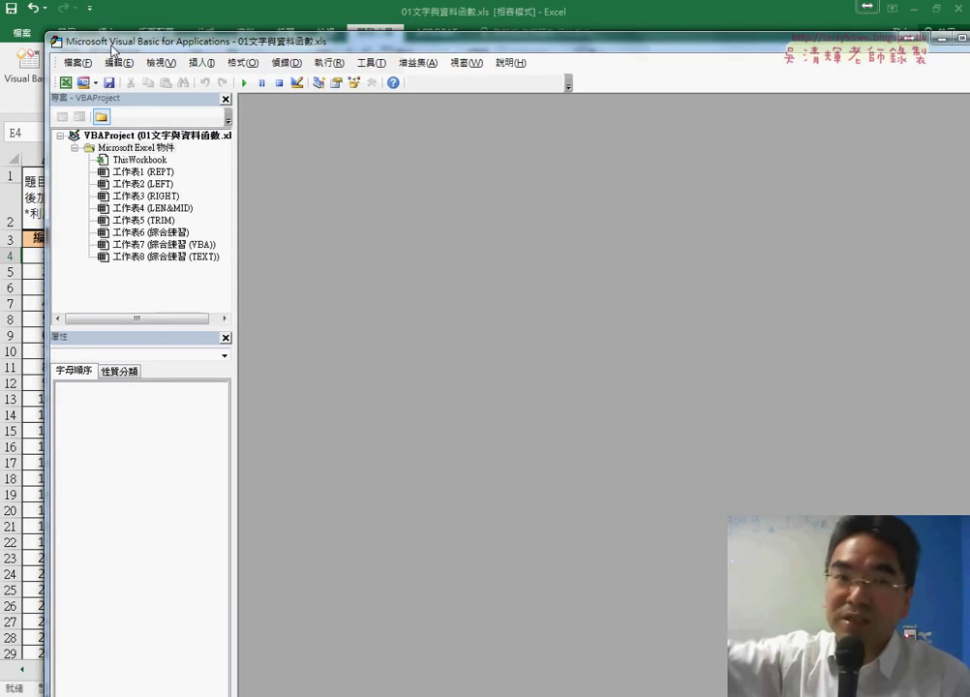
left_click_drag(111, 50, 294, 149)
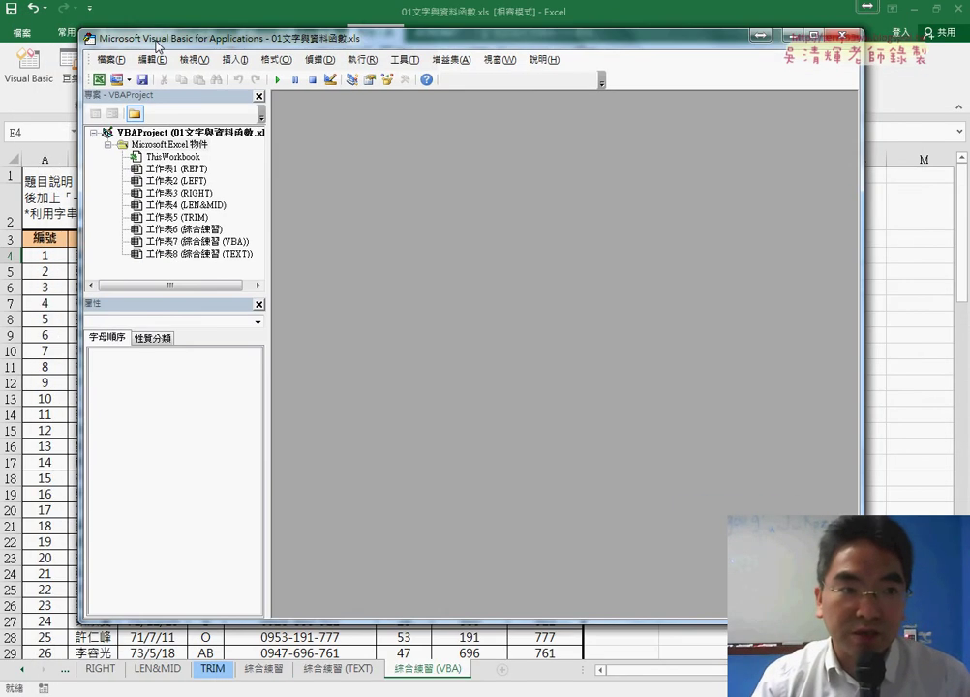
left_click_drag(224, 131, 143, 45)
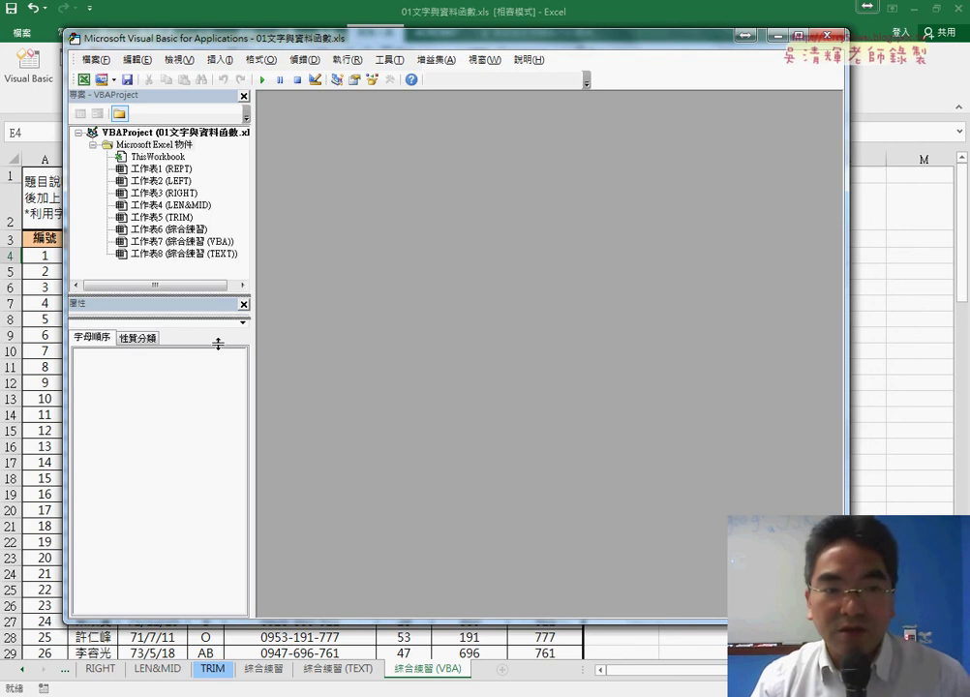
left_click_drag(218, 343, 218, 397)
mouse_move(357, 48)
left_mouse_down()
mouse_move(351, 64)
mouse_move(729, 88)
left_mouse_up()
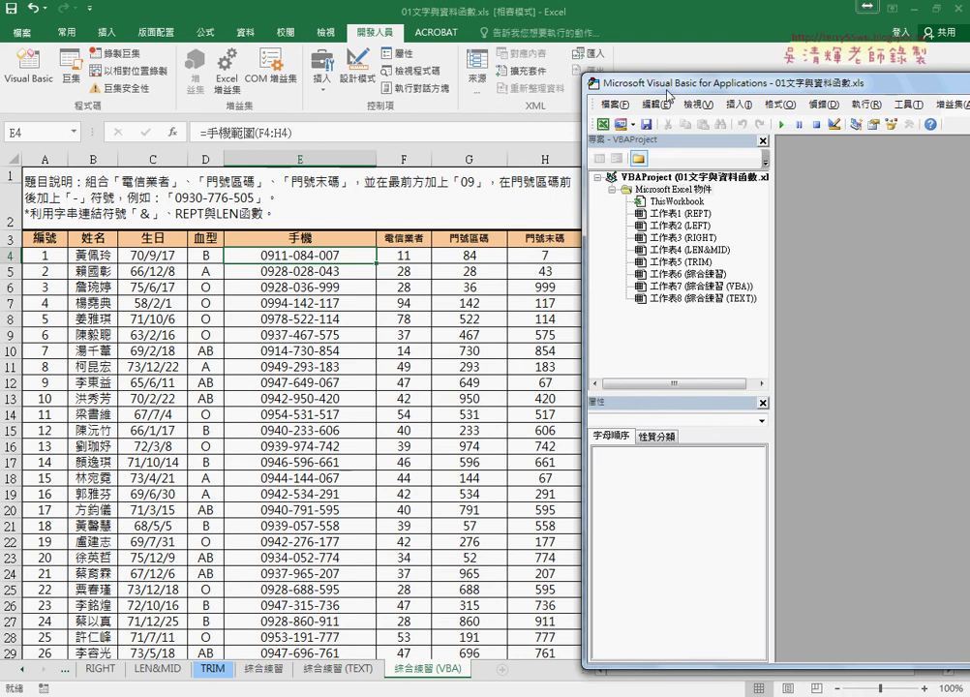
- Insert a blank Module1 via a worksheet's 插入 > 模組, then move the editor aside to reveal the sheet
left_click_drag(667, 91, 196, 92)
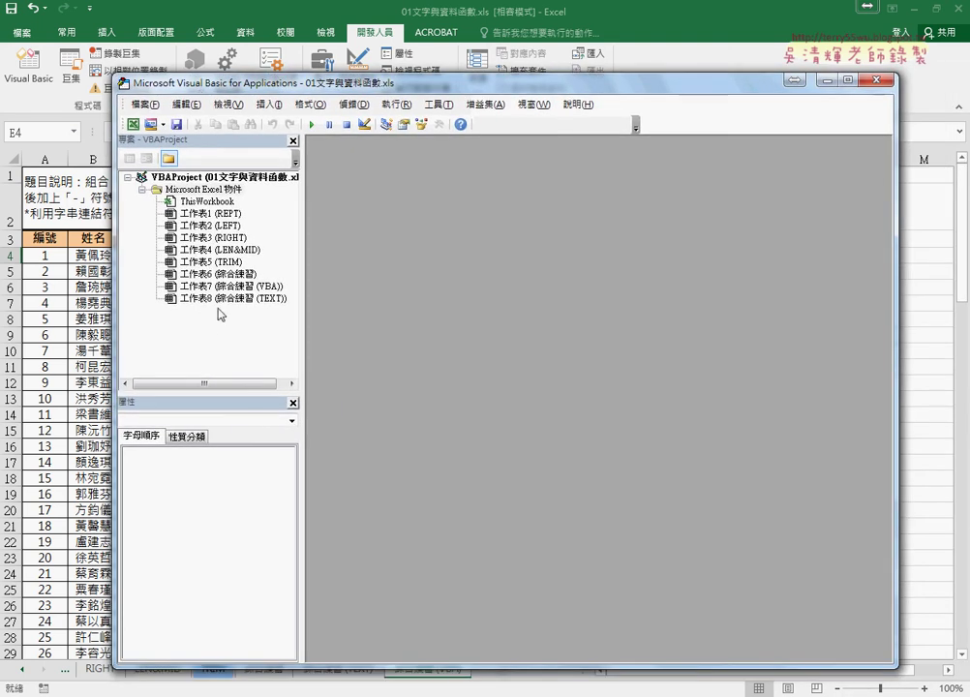
left_click(211, 238)
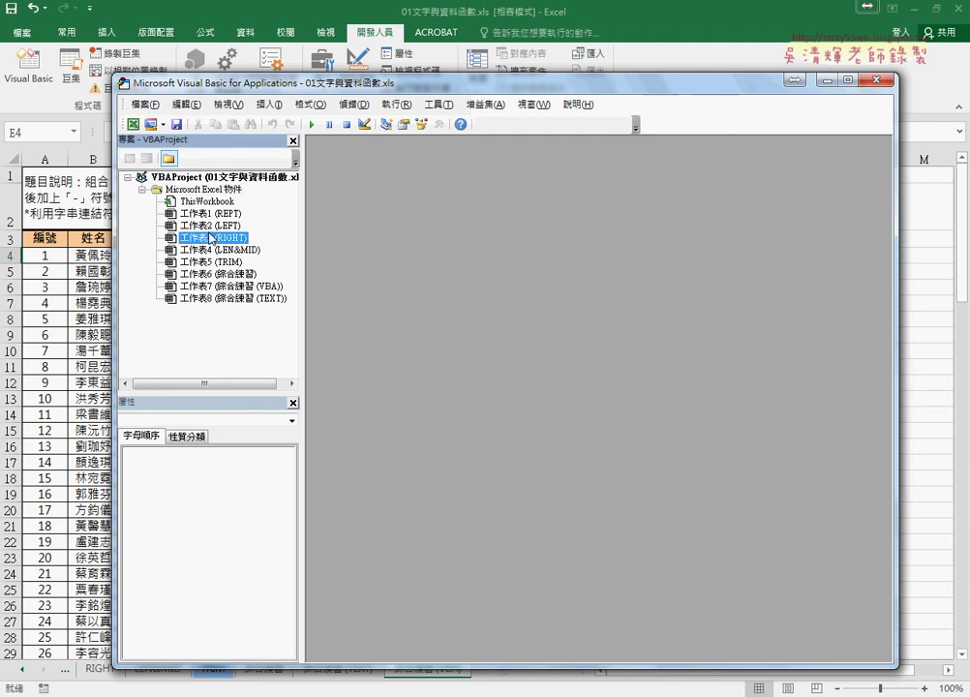
right_click(212, 238)
mouse_move(262, 296)
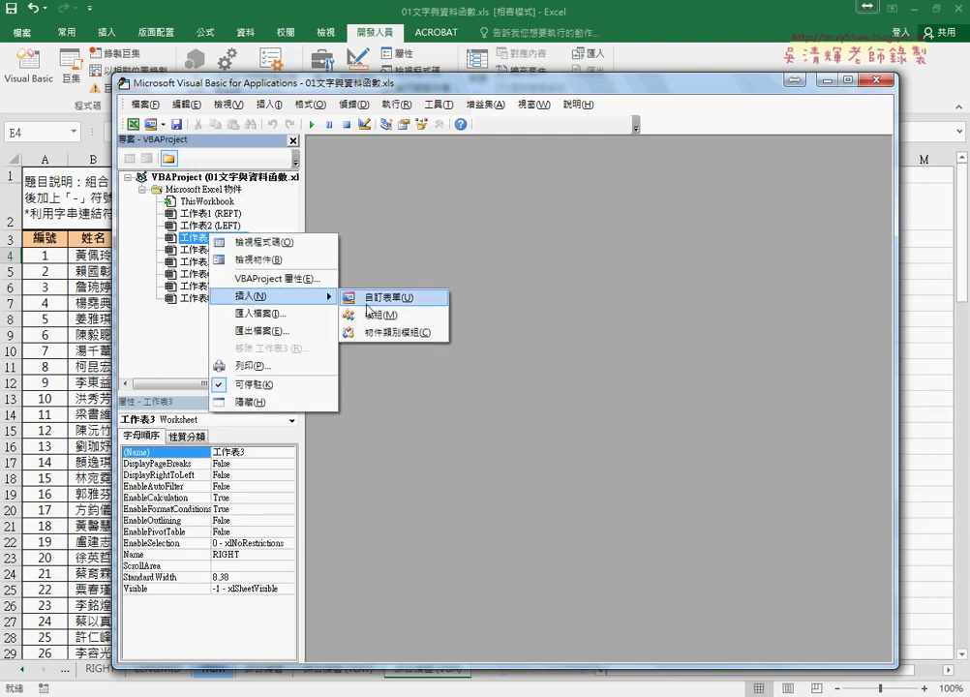
left_click(373, 315)
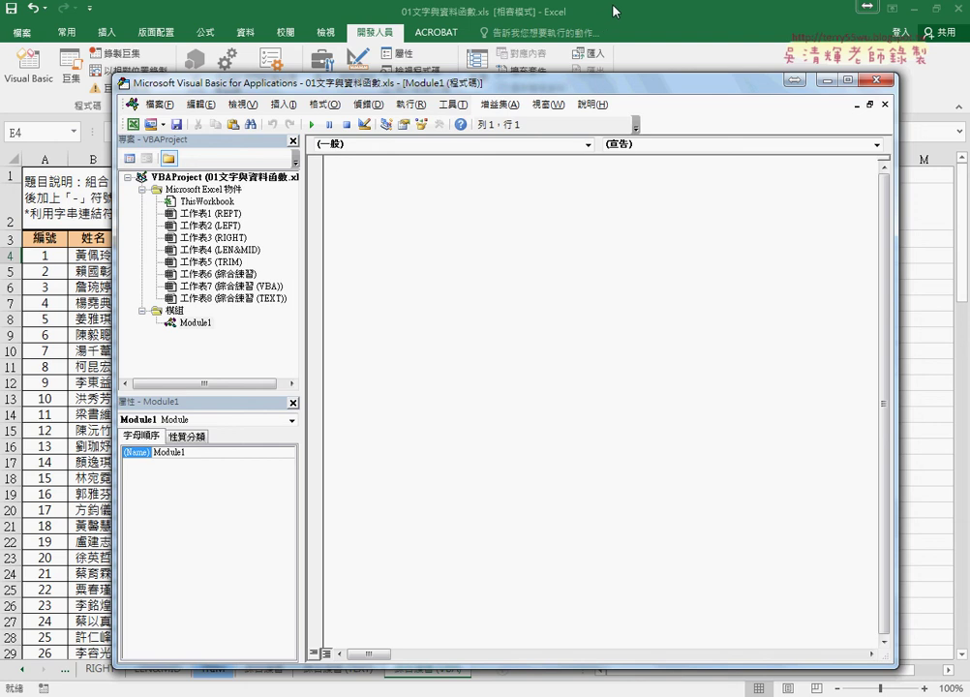
left_click_drag(382, 84, 629, 520)
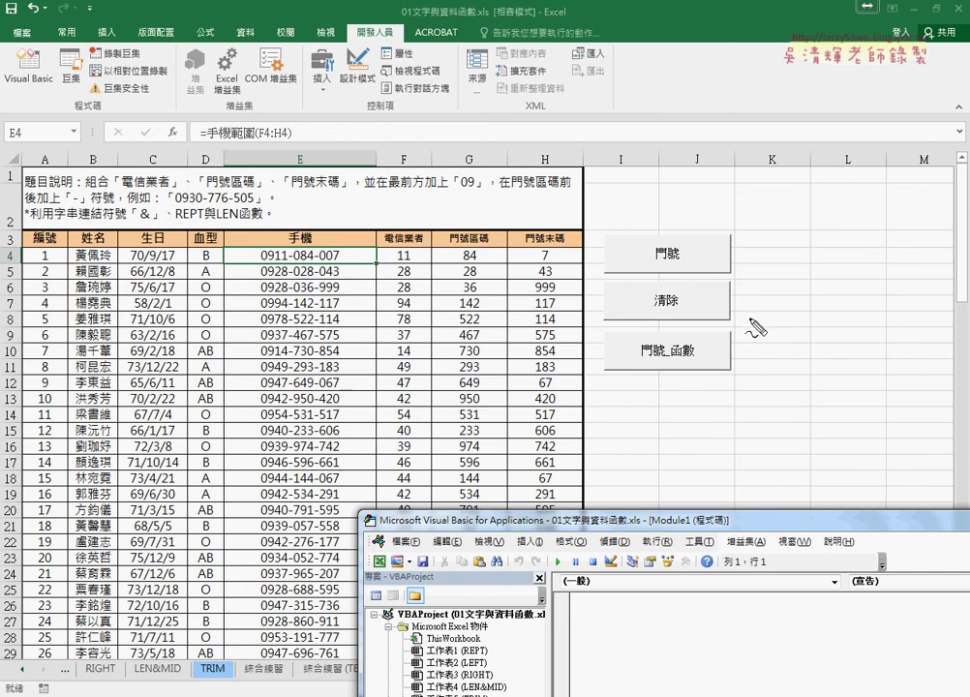
left_click_drag(760, 295, 692, 385)
left_click_drag(764, 310, 763, 300)
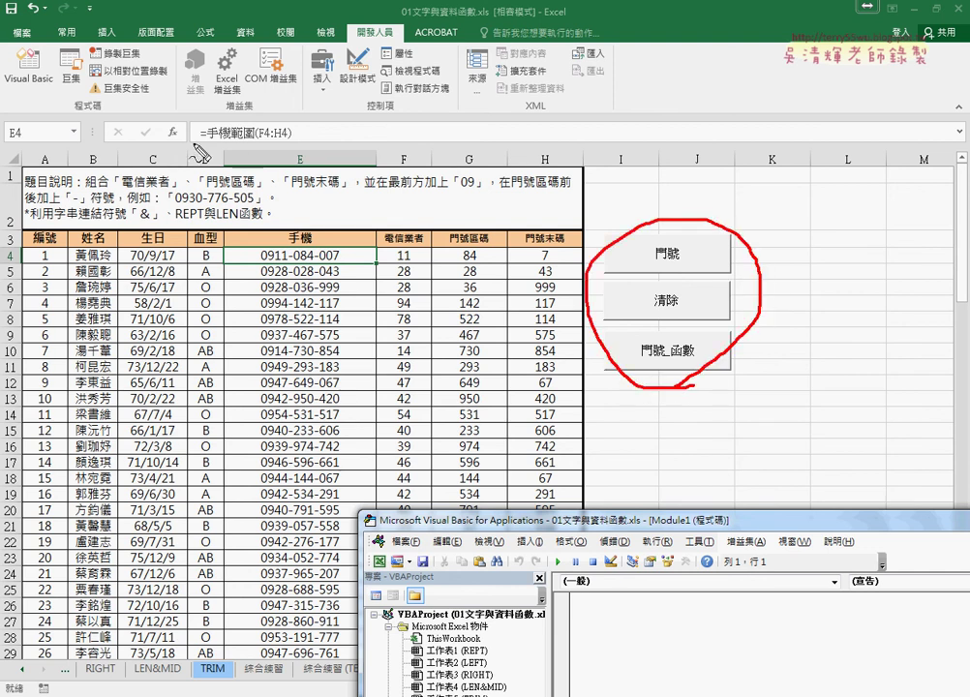
left_click_drag(197, 142, 244, 141)
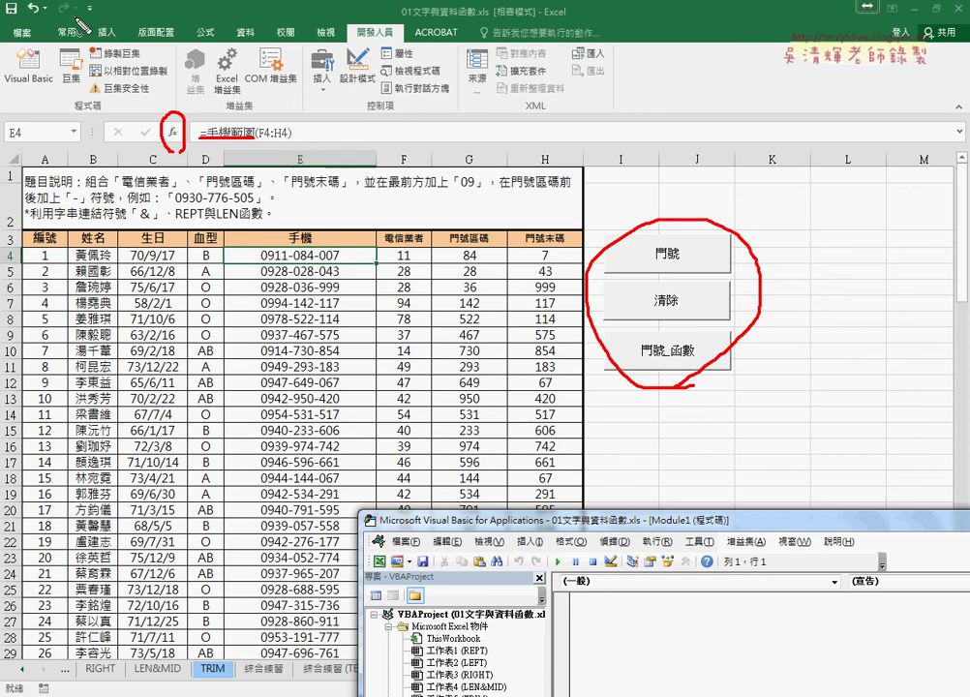
key("Escape")
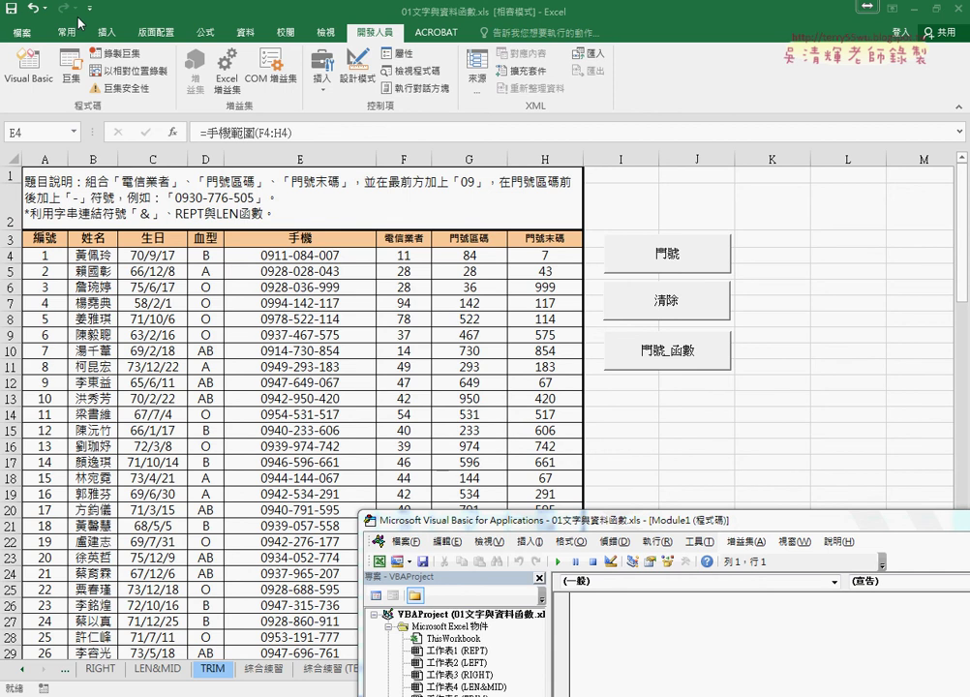
- Open Excel Options through the Quick Access Toolbar's 其他命令 and go to the 自訂功能區 page
left_click(84, 11)
left_click(89, 8)
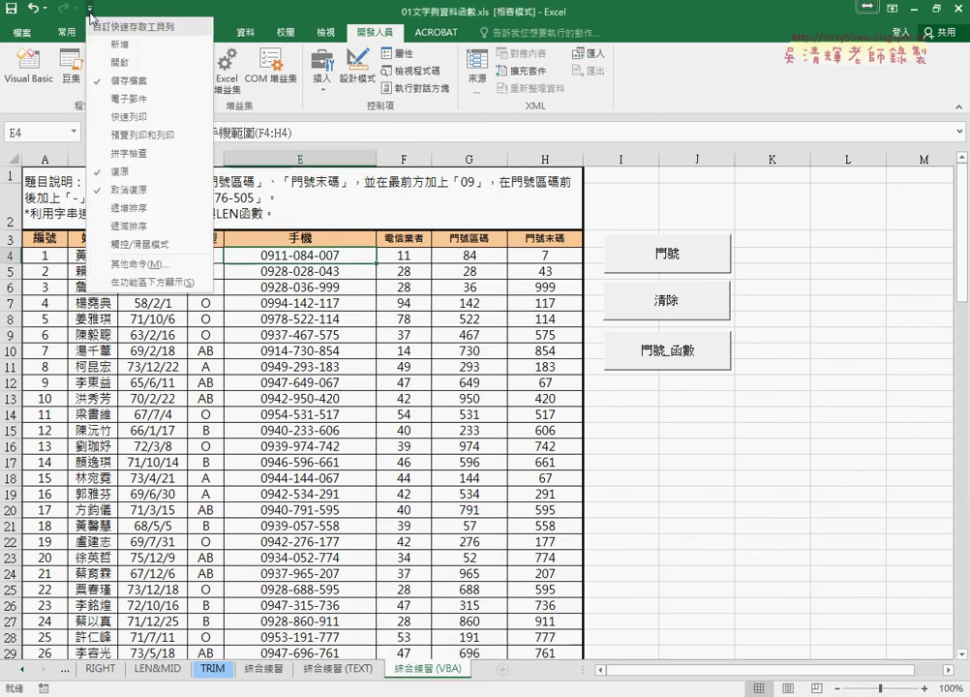
left_click(116, 264)
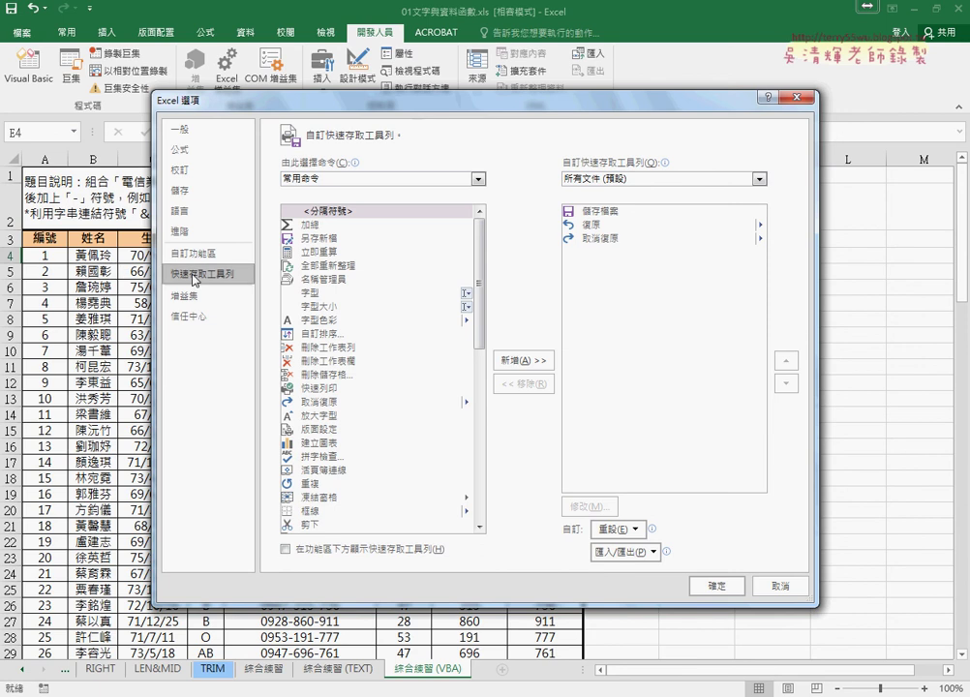
left_click(207, 256)
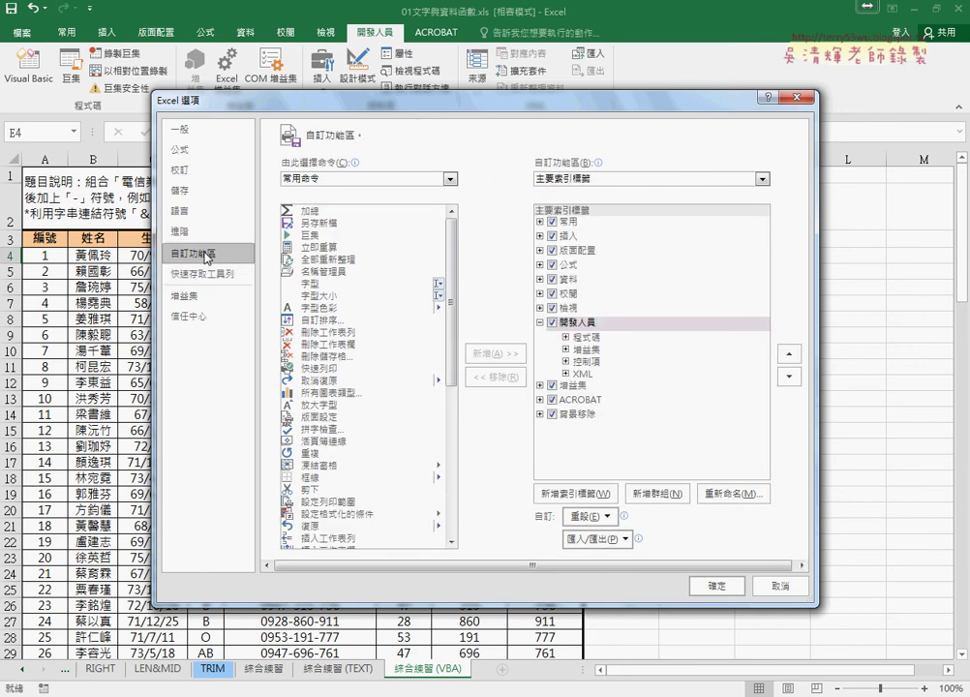